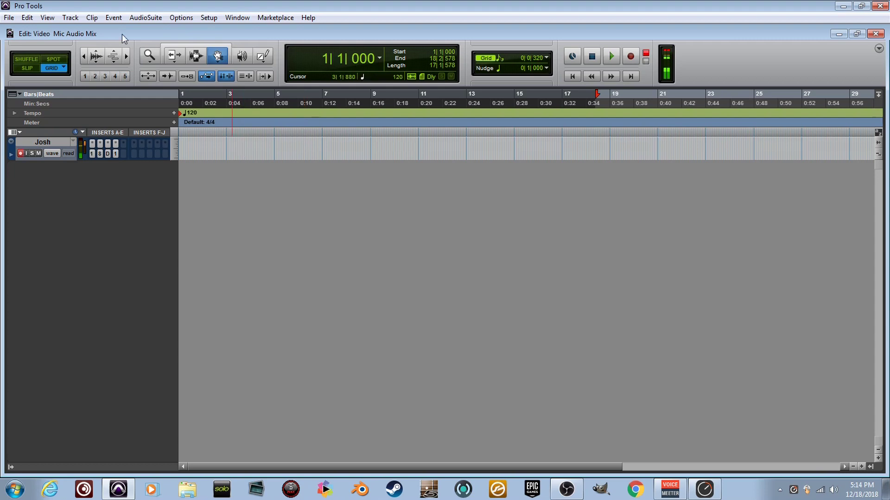
{"action": "left_click", "coordinate": [71, 18]}
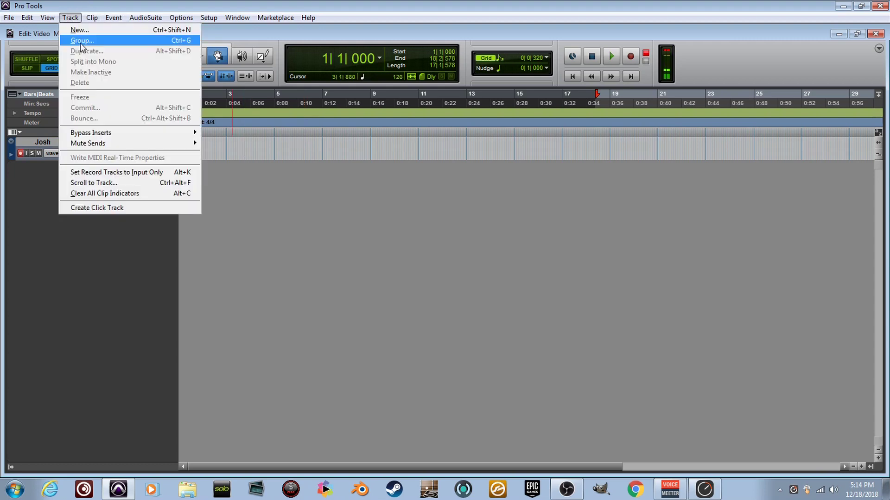
{"action": "left_click", "coordinate": [167, 32]}
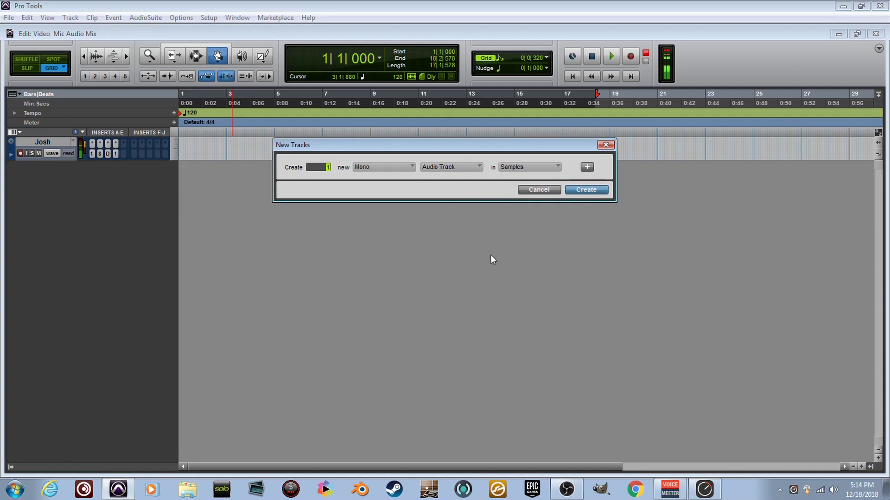
{"action": "left_click", "coordinate": [605, 144]}
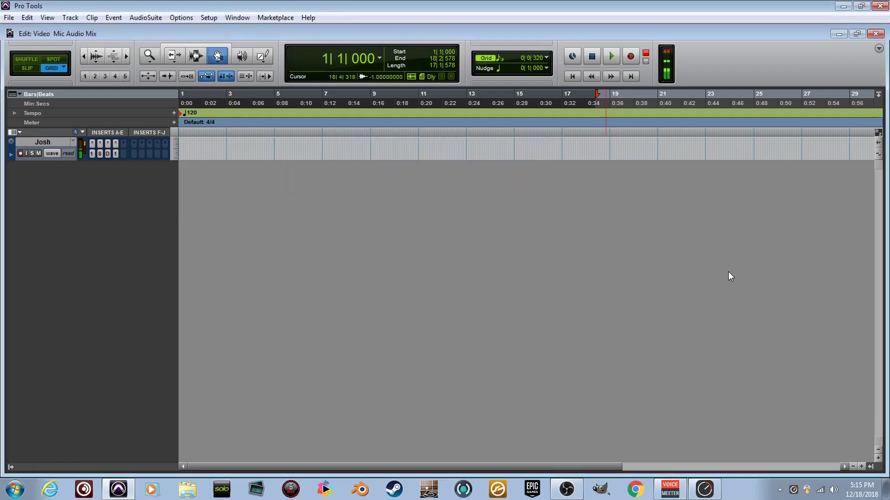
- Import the talking FIN WAV from the desktop as a new track and move its clip to the start of the session
{"action": "left_click_drag", "start_coordinate": [803, 7], "coordinate": [691, 14]}
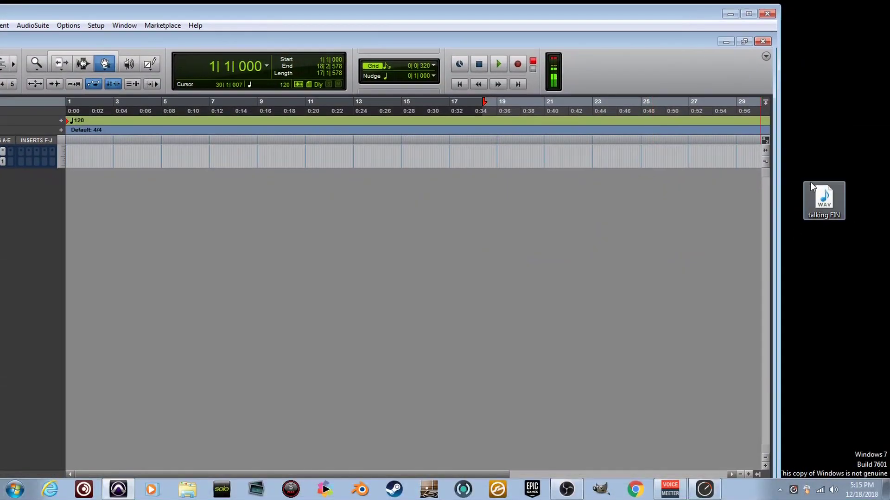
{"action": "mouse_move", "coordinate": [824, 214]}
{"action": "left_mouse_down"}
{"action": "mouse_move", "coordinate": [805, 272]}
{"action": "mouse_move", "coordinate": [345, 274]}
{"action": "mouse_move", "coordinate": [400, 254]}
{"action": "mouse_move", "coordinate": [421, 276]}
{"action": "mouse_move", "coordinate": [417, 269]}
{"action": "left_mouse_up"}
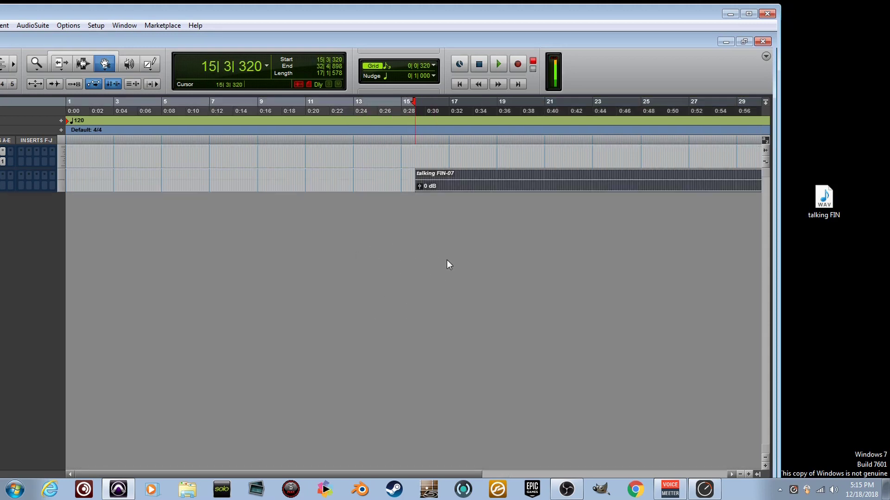
{"action": "left_click", "coordinate": [749, 13]}
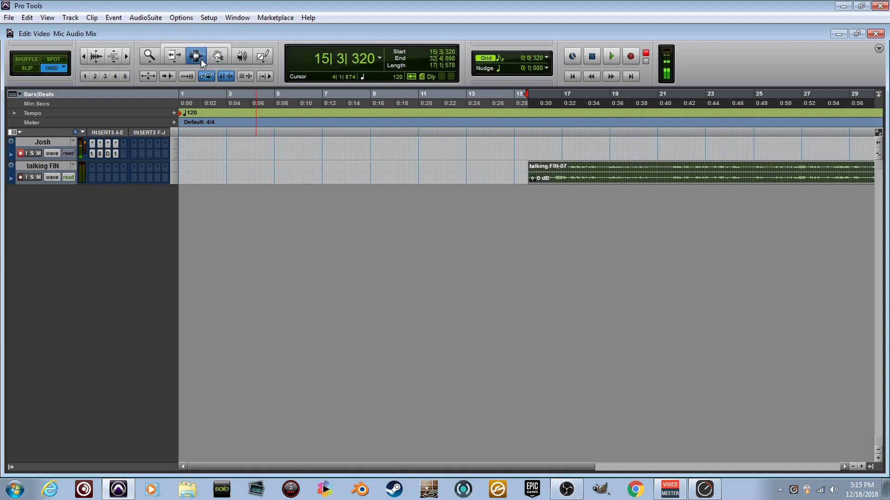
{"action": "left_click_drag", "start_coordinate": [654, 172], "coordinate": [304, 171]}
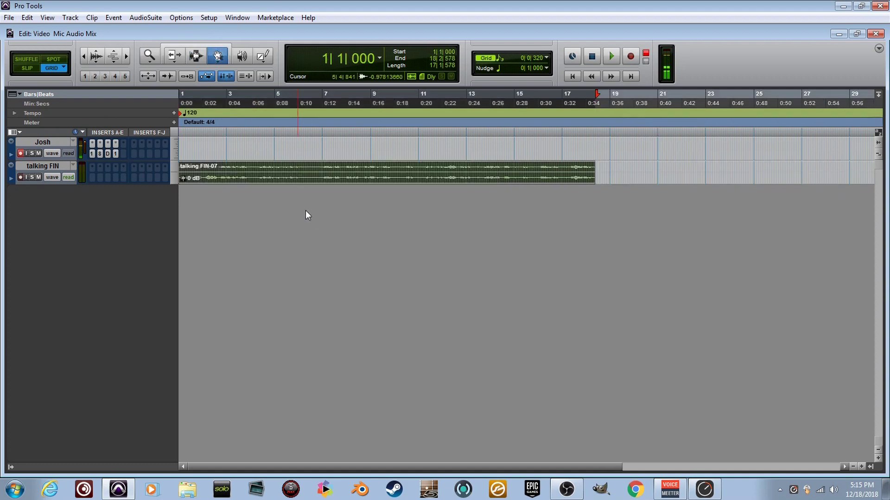
- Route the talking FIN track's output to Analog 1-2 (Stereo) and play its clip from the start
{"action": "left_click", "coordinate": [241, 19]}
{"action": "left_click", "coordinate": [273, 81]}
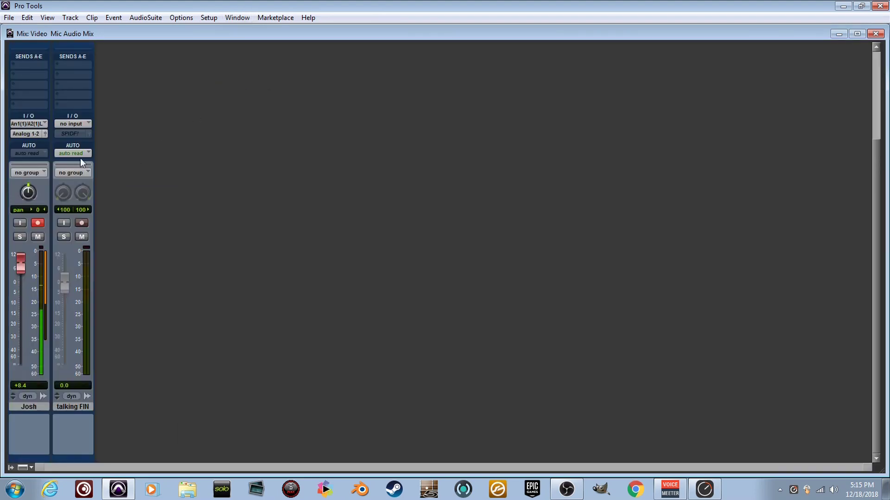
{"action": "left_click", "coordinate": [74, 135]}
{"action": "mouse_move", "coordinate": [110, 151]}
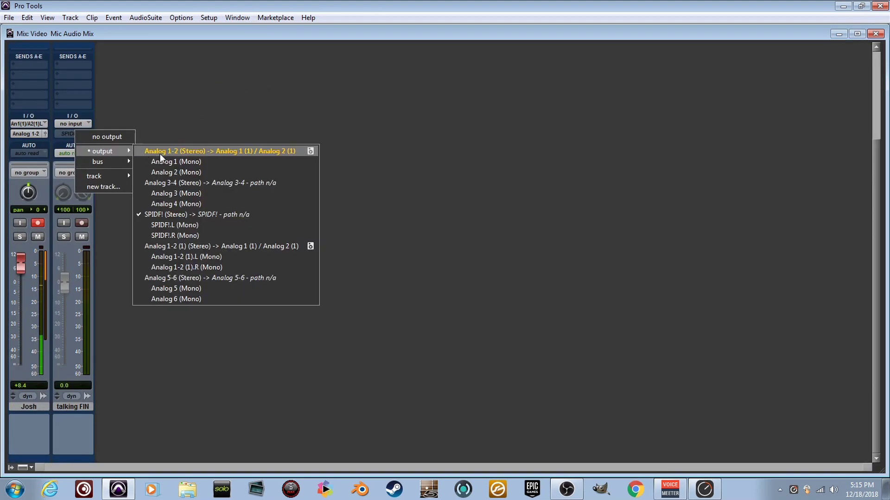
{"action": "left_click", "coordinate": [160, 154]}
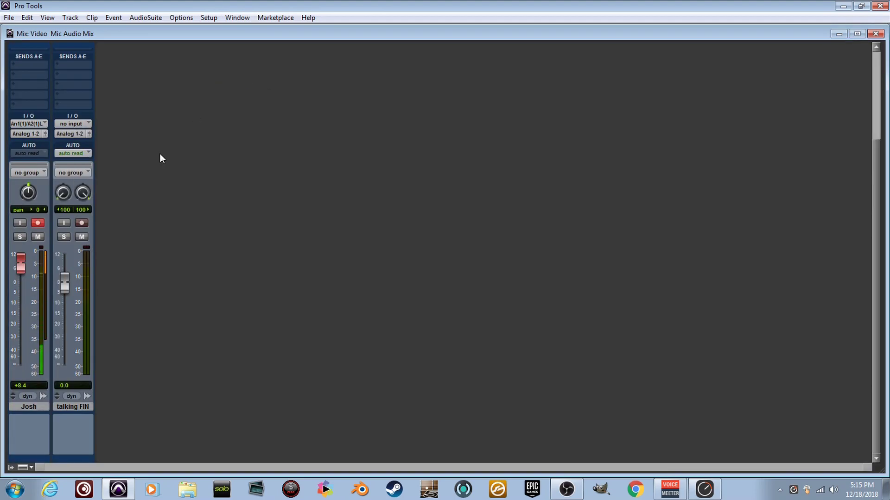
{"action": "left_click", "coordinate": [236, 17]}
{"action": "left_click", "coordinate": [313, 85]}
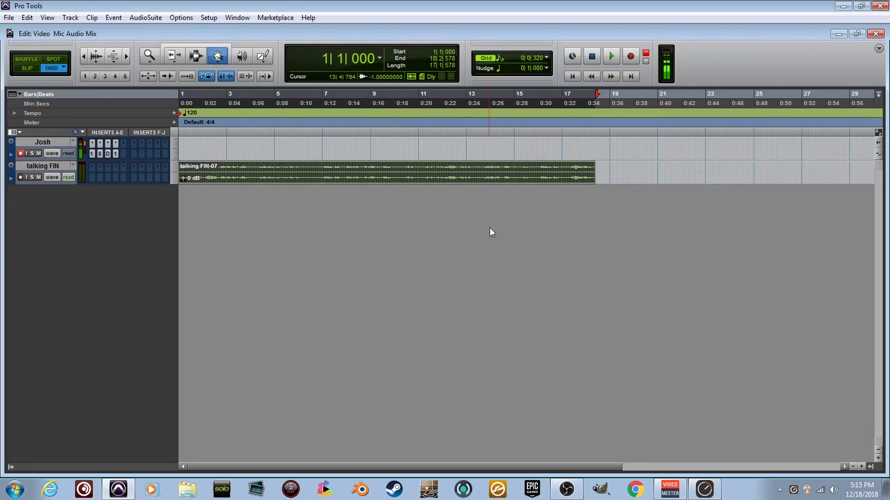
{"action": "key", "text": "space"}
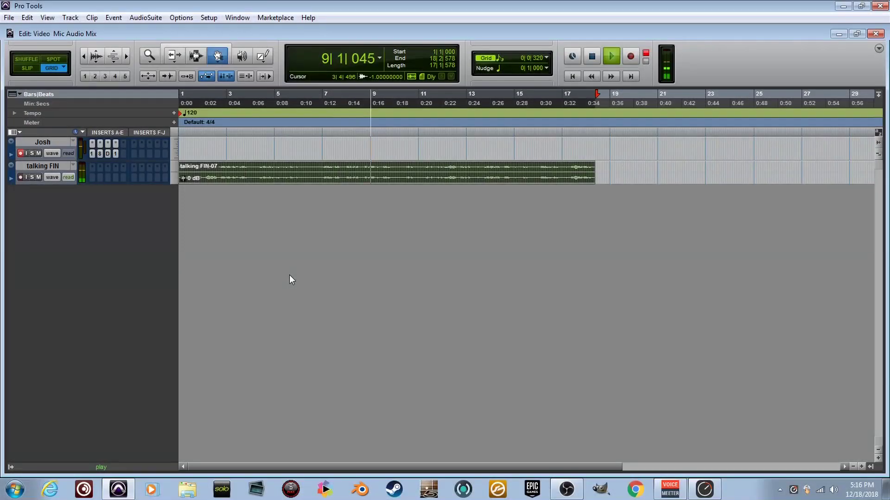
{"action": "key", "text": "space"}
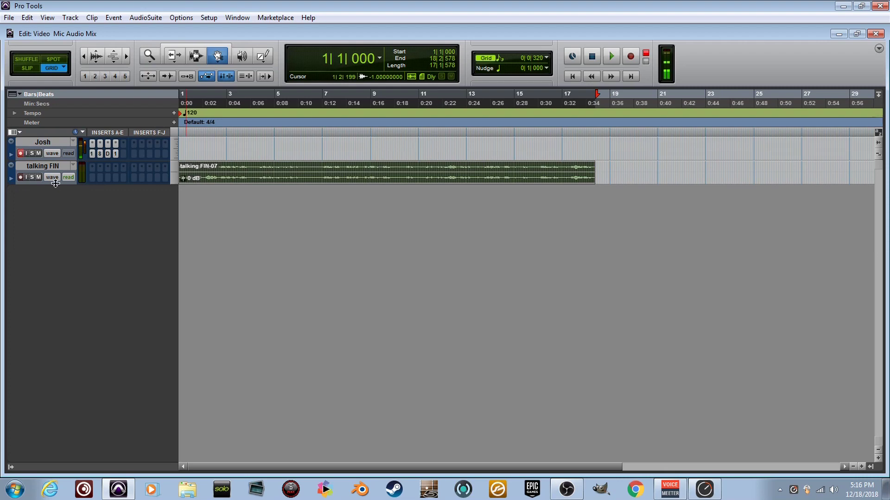
- Enlarge the talking FIN track to examine its waveform at closer and wider time scales
{"action": "left_click_drag", "start_coordinate": [55, 184], "coordinate": [48, 382]}
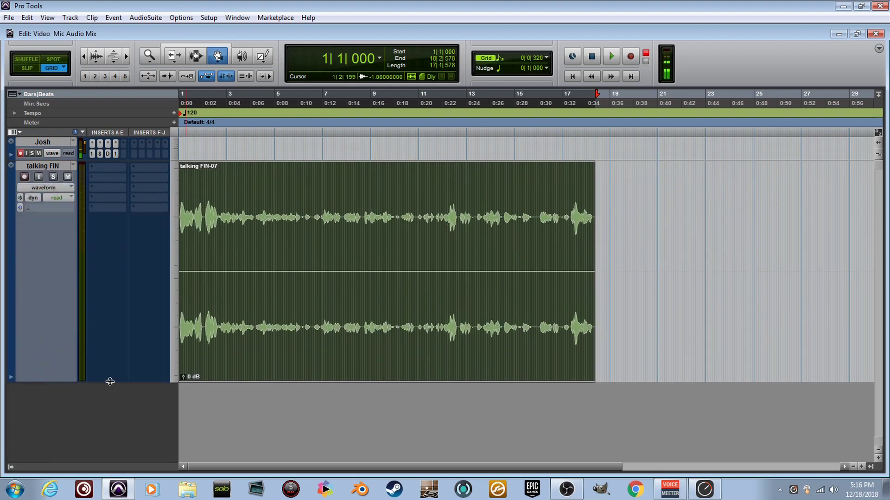
{"action": "scroll", "coordinate": [450, 374], "scroll_direction": "up", "scroll_amount": 4}
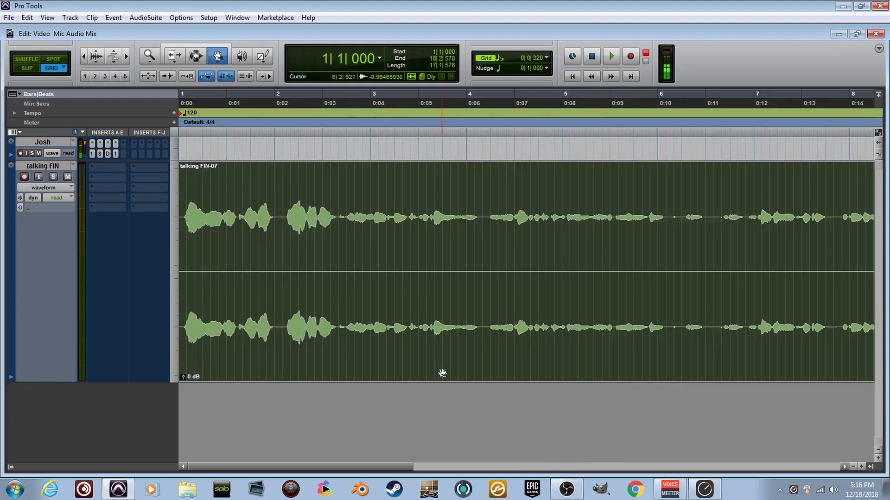
{"action": "scroll", "coordinate": [442, 374], "scroll_direction": "up", "scroll_amount": 6}
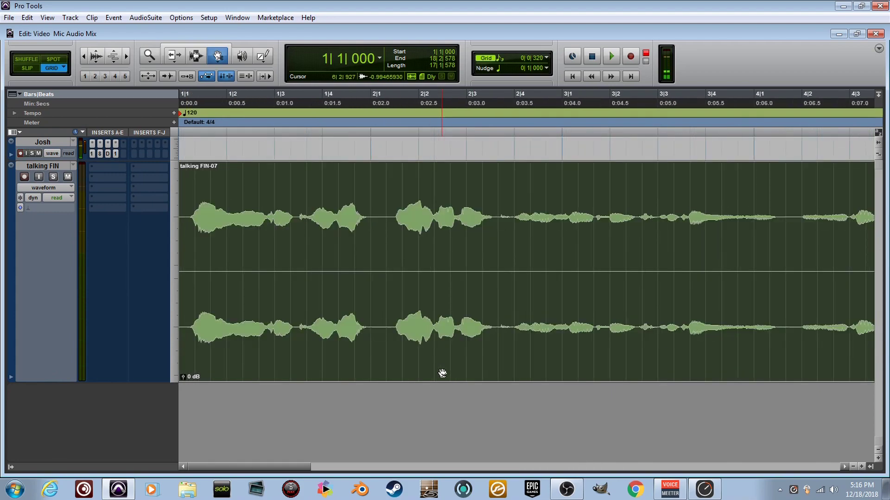
{"action": "scroll", "coordinate": [442, 373], "scroll_direction": "down", "scroll_amount": 1}
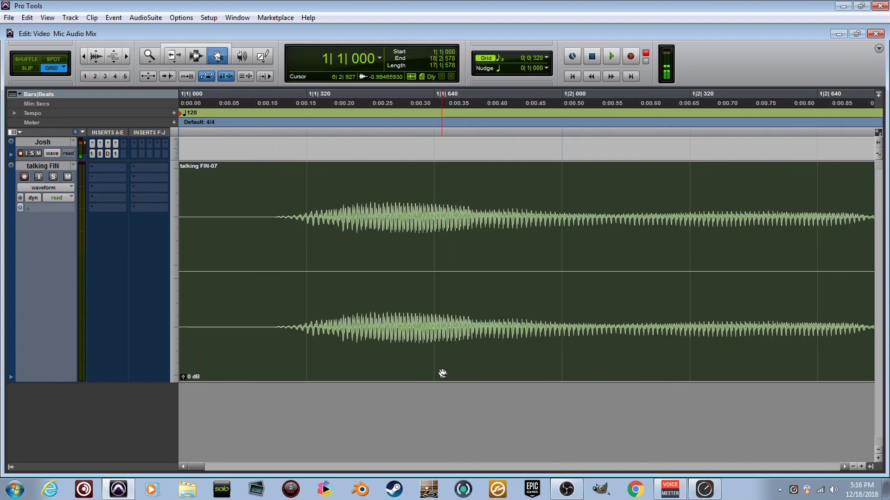
{"action": "scroll", "coordinate": [443, 373], "scroll_direction": "down", "scroll_amount": 5}
{"action": "scroll", "coordinate": [442, 373], "scroll_direction": "up", "scroll_amount": 1}
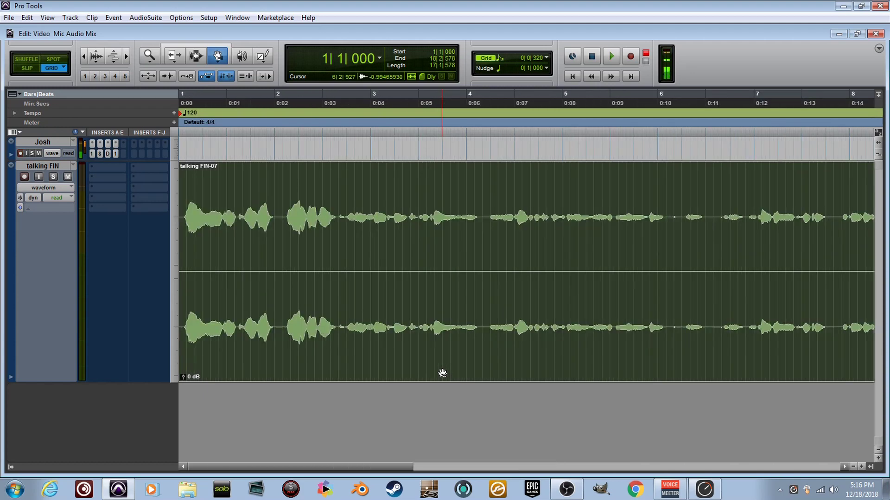
- Reduce the talking FIN track to a medium height that shows its five insert slots and play the clip's opening
{"action": "left_click_drag", "start_coordinate": [64, 382], "coordinate": [64, 185]}
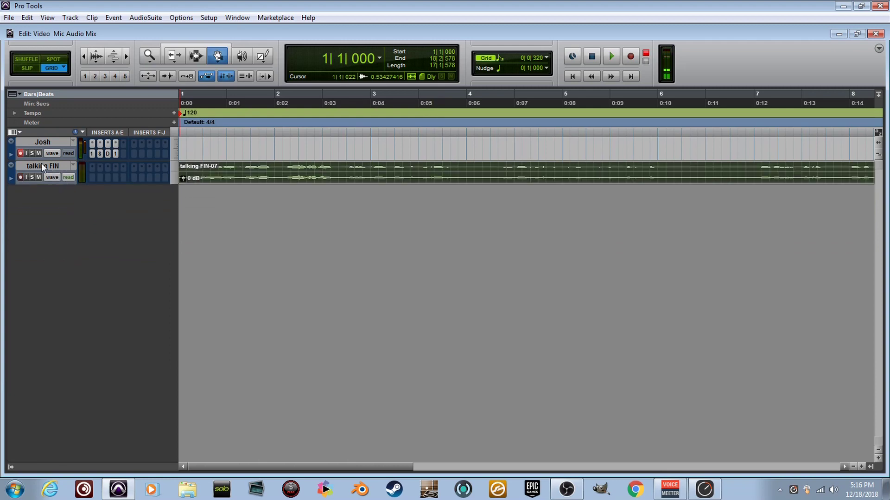
{"action": "left_click_drag", "start_coordinate": [57, 185], "coordinate": [82, 159]}
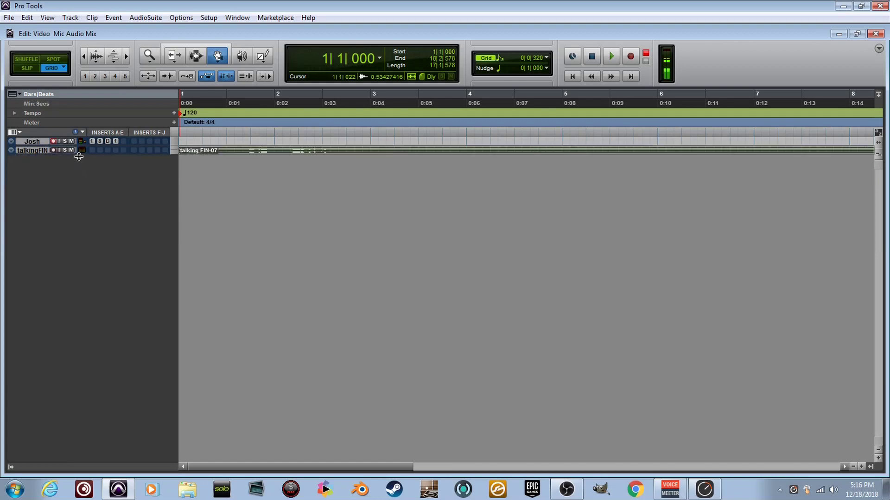
{"action": "left_click_drag", "start_coordinate": [79, 157], "coordinate": [66, 184]}
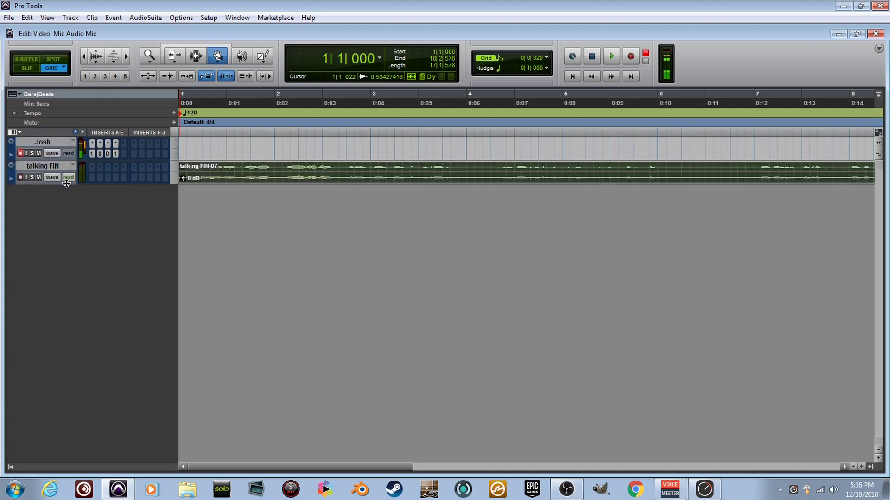
{"action": "left_click_drag", "start_coordinate": [54, 184], "coordinate": [55, 215]}
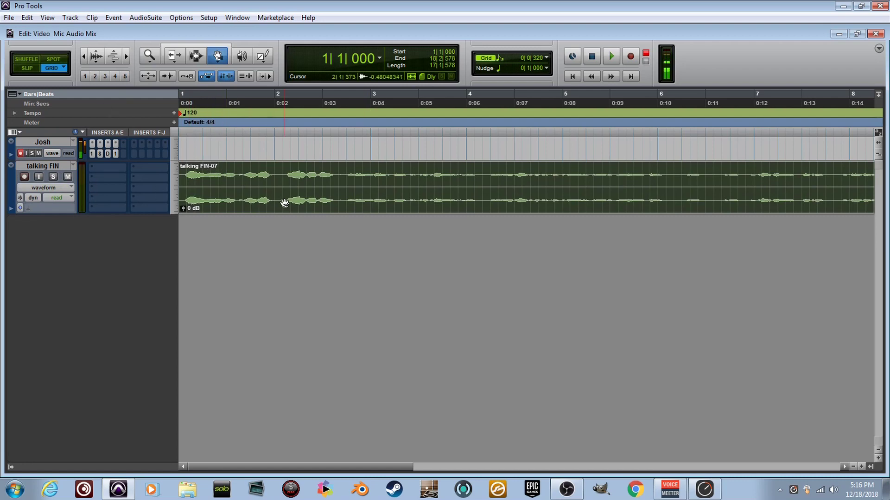
{"action": "key", "text": "space"}
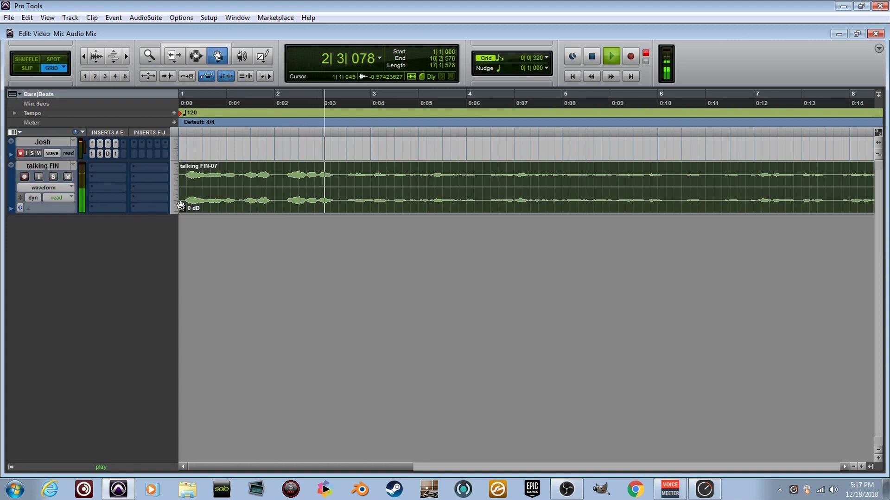
{"action": "key", "text": "space"}
- Add a multichannel EQ3 7-Band (stereo) plug-in to the first insert slot of the talking FIN track
{"action": "left_click", "coordinate": [104, 168]}
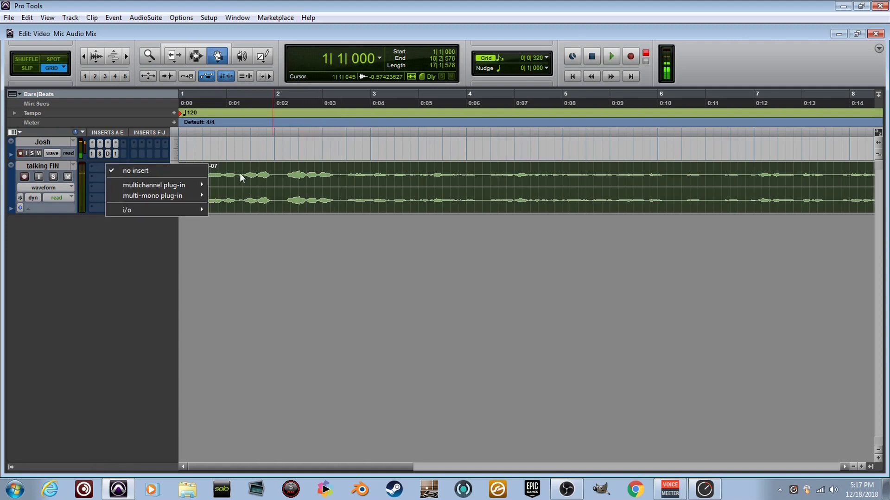
{"action": "left_click", "coordinate": [170, 226]}
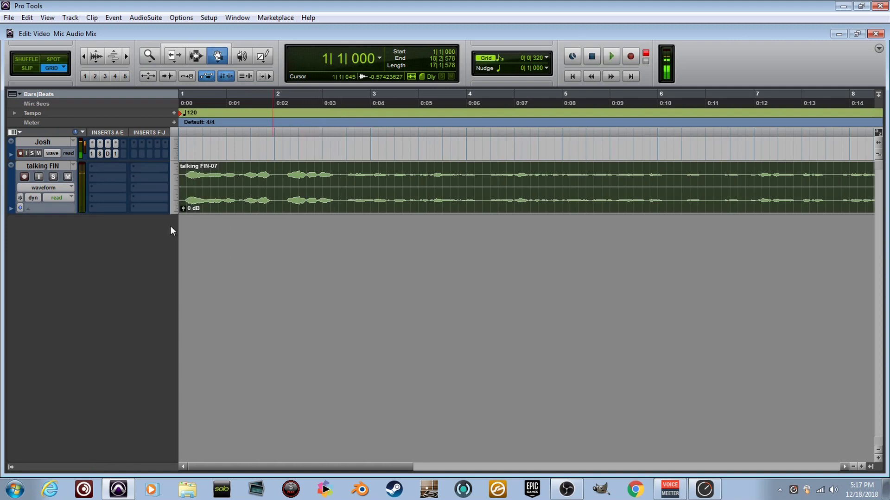
{"action": "left_click", "coordinate": [114, 166]}
{"action": "mouse_move", "coordinate": [171, 185]}
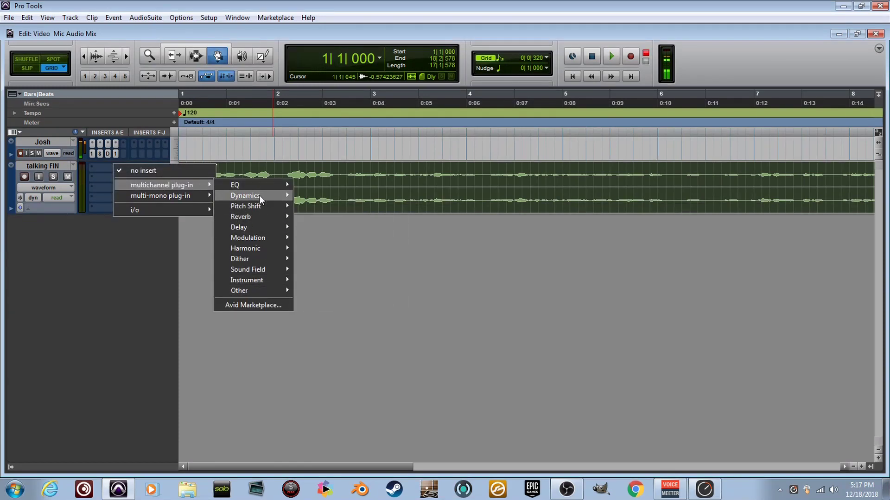
{"action": "mouse_move", "coordinate": [260, 188]}
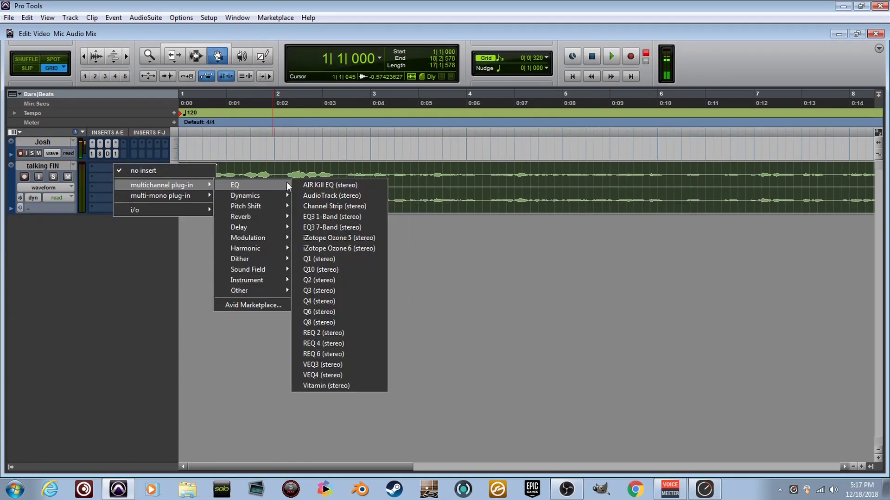
{"action": "left_click", "coordinate": [374, 229]}
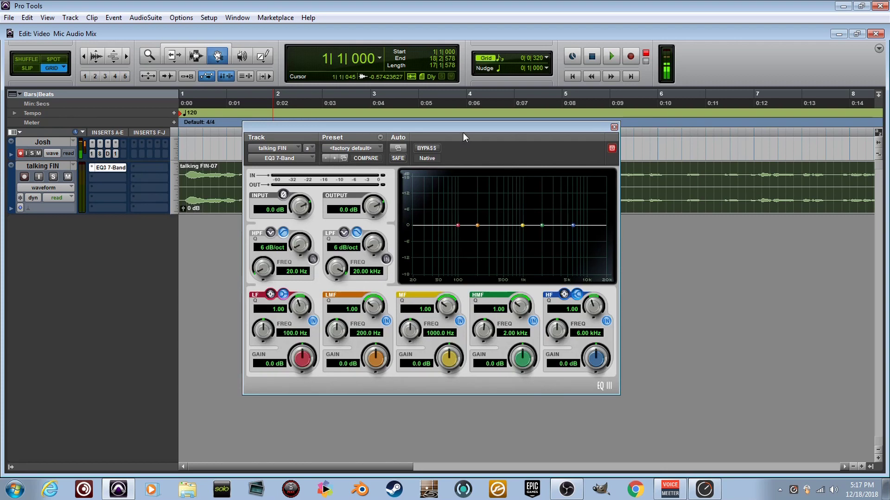
{"action": "left_click_drag", "start_coordinate": [463, 132], "coordinate": [425, 127]}
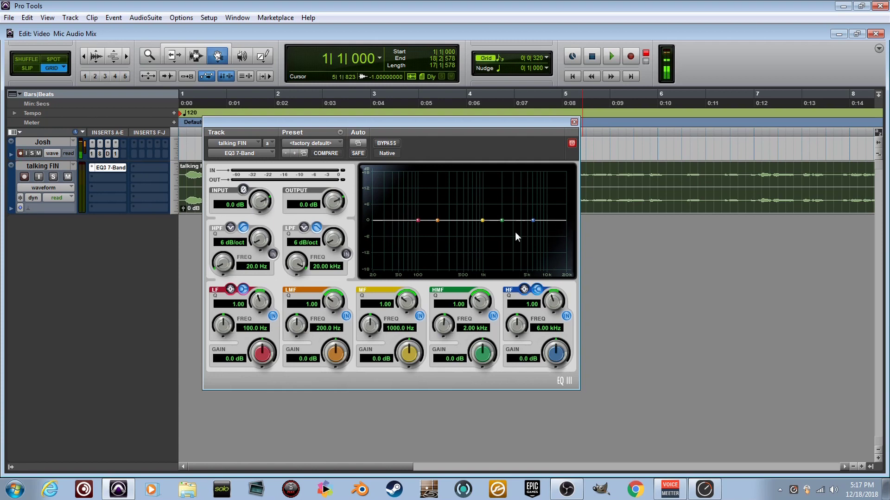
- Adjust the EQ band gains to about 0.5 dB LF, 3.8 dB LMF, 1.2 dB MF, 8.3 dB HMF and -0.5 dB HF
{"action": "left_click_drag", "start_coordinate": [552, 360], "coordinate": [557, 348]}
{"action": "left_click_drag", "start_coordinate": [487, 351], "coordinate": [482, 370]}
{"action": "left_click_drag", "start_coordinate": [399, 364], "coordinate": [410, 342]}
{"action": "left_click_drag", "start_coordinate": [344, 348], "coordinate": [340, 368]}
{"action": "mouse_move", "coordinate": [270, 359]}
{"action": "left_mouse_down"}
{"action": "mouse_move", "coordinate": [269, 330]}
{"action": "mouse_move", "coordinate": [269, 369]}
{"action": "left_mouse_up"}
{"action": "left_click_drag", "start_coordinate": [338, 360], "coordinate": [337, 345]}
{"action": "left_click_drag", "start_coordinate": [411, 343], "coordinate": [415, 365]}
{"action": "left_click_drag", "start_coordinate": [480, 363], "coordinate": [482, 324]}
{"action": "left_click_drag", "start_coordinate": [563, 359], "coordinate": [559, 369]}
{"action": "left_click_drag", "start_coordinate": [480, 358], "coordinate": [486, 324]}
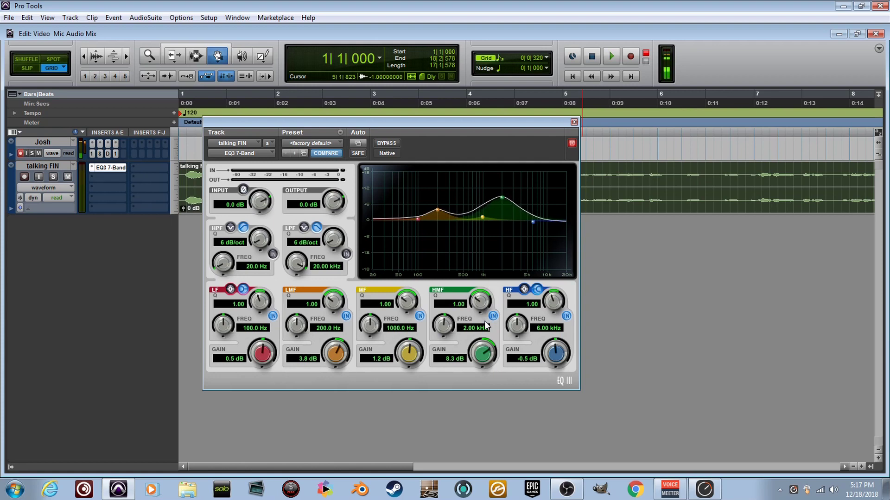
- Set the HMF band to 2.21 kHz with 2.2 dB gain and the LMF gain to 2.2 dB
{"action": "left_click_drag", "start_coordinate": [449, 330], "coordinate": [446, 307]}
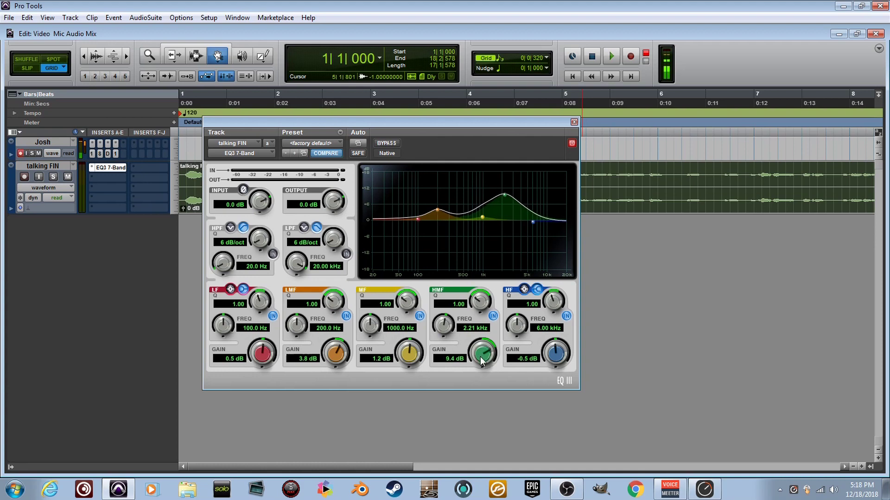
{"action": "left_click_drag", "start_coordinate": [482, 368], "coordinate": [485, 392]}
{"action": "left_click_drag", "start_coordinate": [342, 357], "coordinate": [343, 371]}
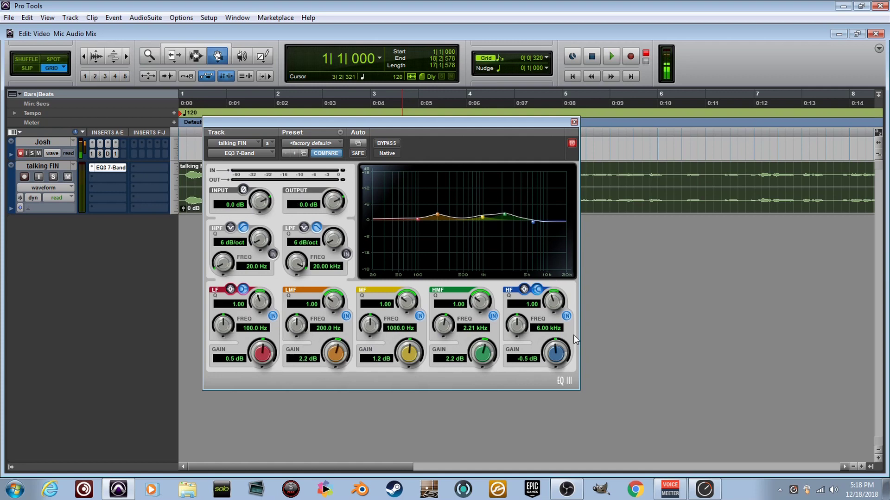
- During playback, set HMF to 9.4 dB at 620.8 Hz, LMF gain to 8.9 dB, and HF to -9.5 dB at 1.80 kHz
{"action": "key", "text": "space"}
{"action": "left_click_drag", "start_coordinate": [486, 361], "coordinate": [421, 374]}
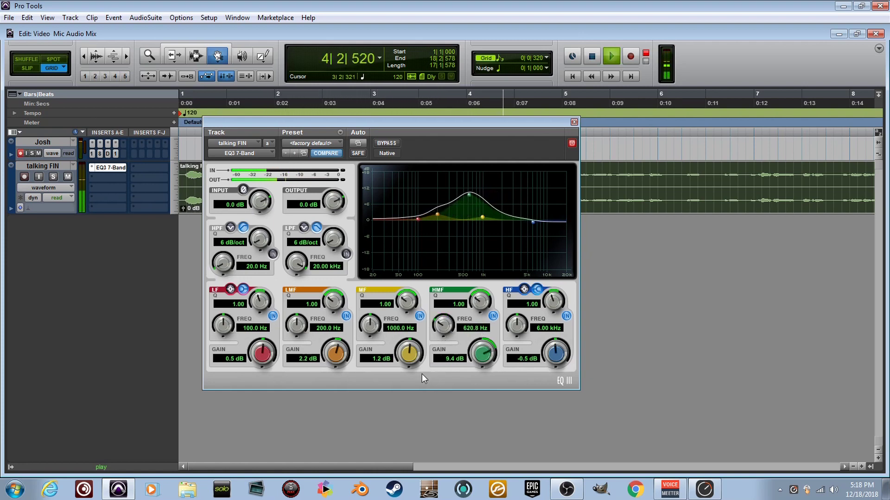
{"action": "left_click_drag", "start_coordinate": [331, 361], "coordinate": [333, 332]}
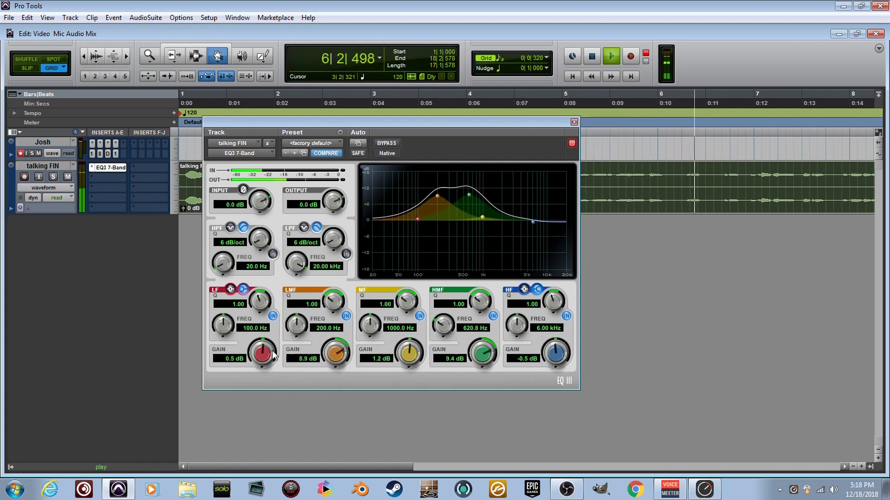
{"action": "left_click_drag", "start_coordinate": [557, 356], "coordinate": [551, 401]}
{"action": "left_click_drag", "start_coordinate": [549, 327], "coordinate": [522, 445]}
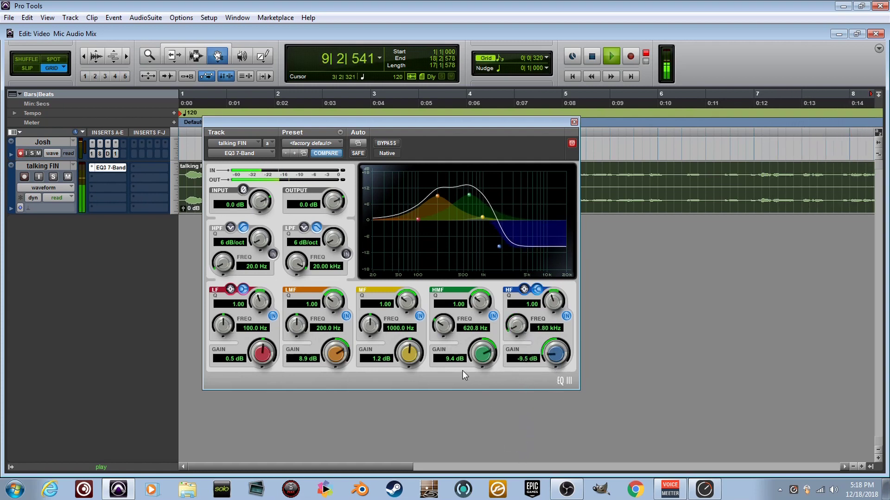
- Raise the MF gain to 13.1 dB during playback and stop the playback
{"action": "left_click_drag", "start_coordinate": [397, 359], "coordinate": [408, 319]}
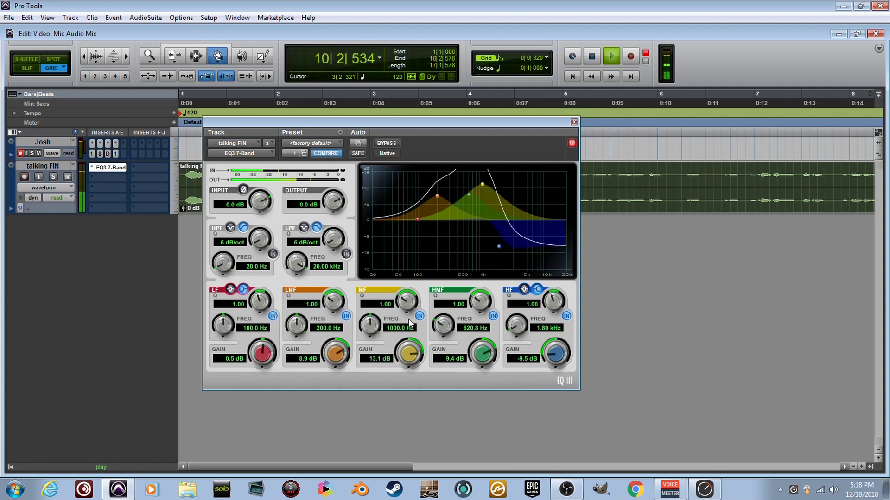
{"action": "key", "text": "space"}
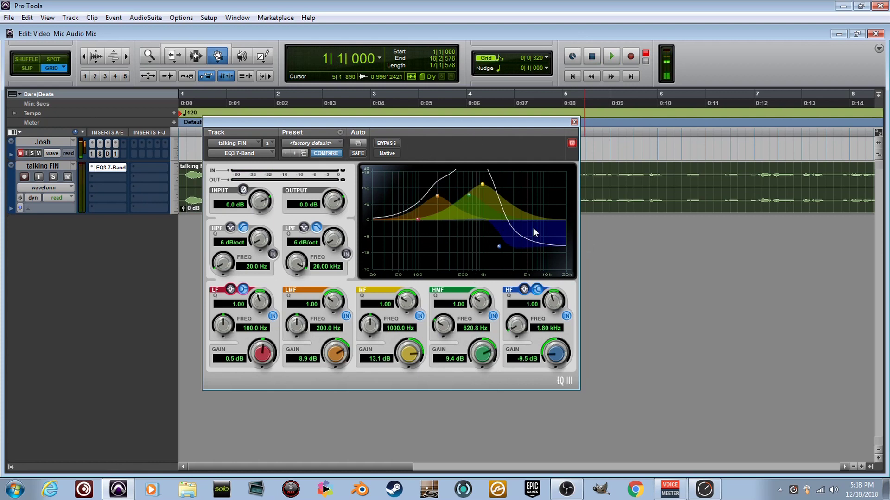
- Reset the EQ to the factory default preset and audition the recording with the flat curve
{"action": "left_click", "coordinate": [335, 143]}
{"action": "left_click", "coordinate": [393, 331]}
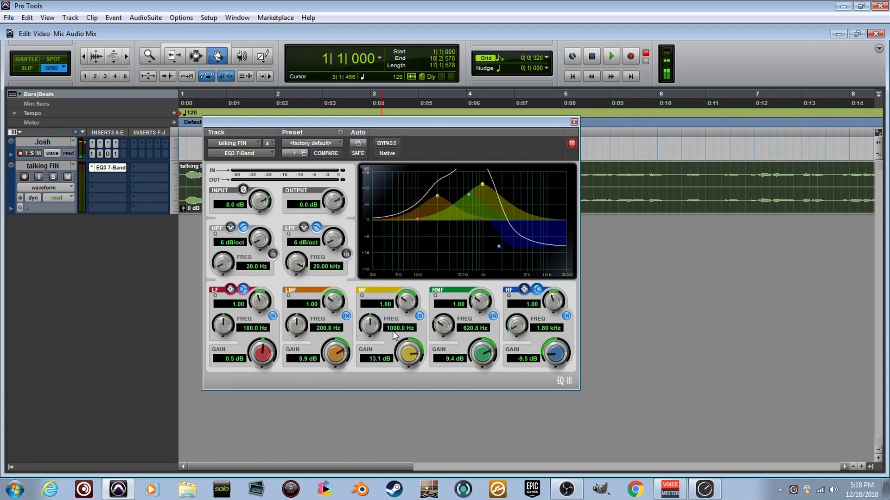
{"action": "key", "text": "space"}
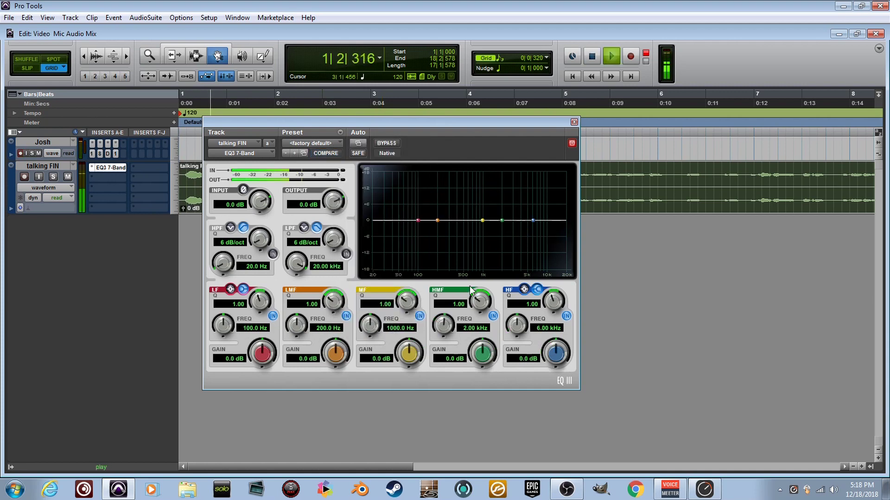
{"action": "key", "text": "space"}
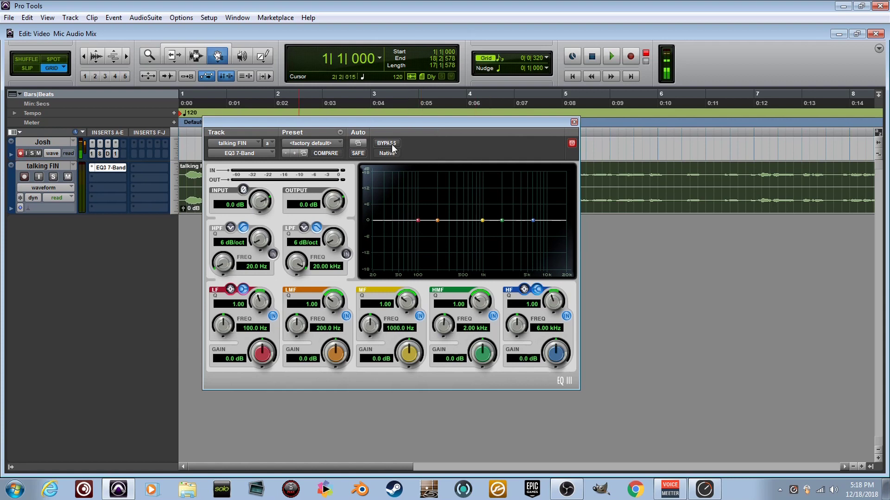
- Set the MF gain to 9.3 dB and the LMF gain to 11.2 dB, and compare with the bypassed sound during playback
{"action": "left_click_drag", "start_coordinate": [420, 362], "coordinate": [424, 330]}
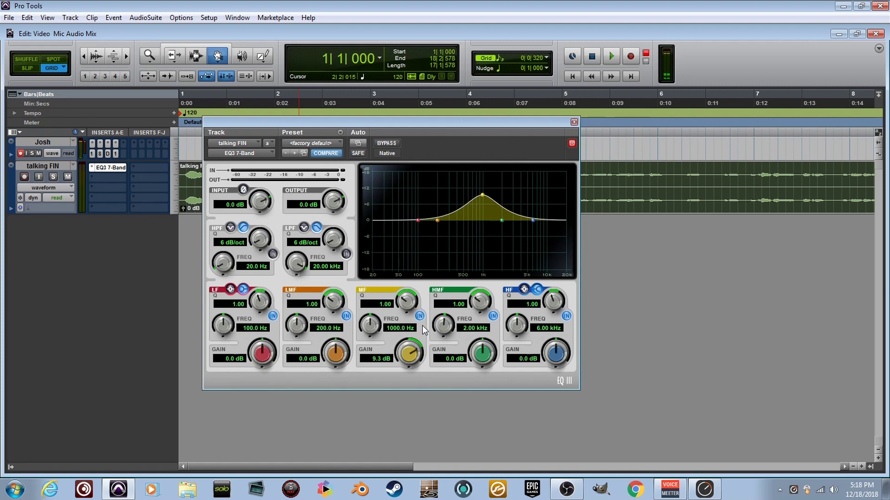
{"action": "left_click_drag", "start_coordinate": [336, 353], "coordinate": [352, 327]}
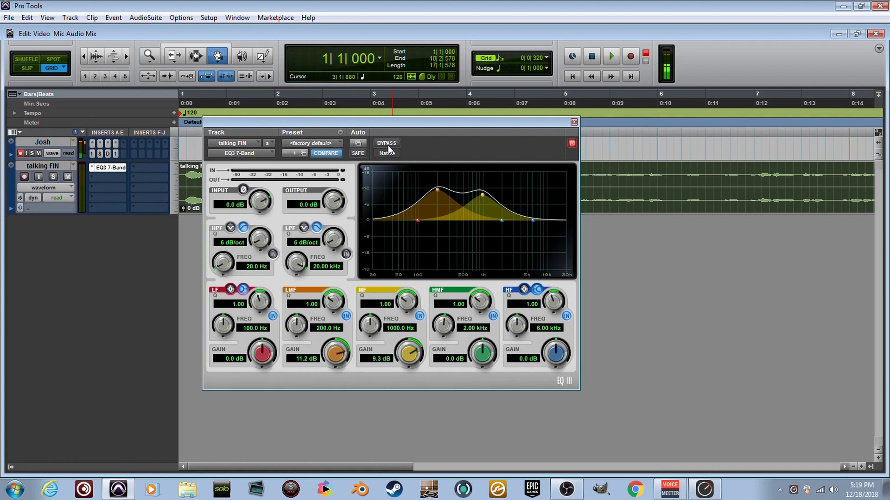
{"action": "key", "text": "space"}
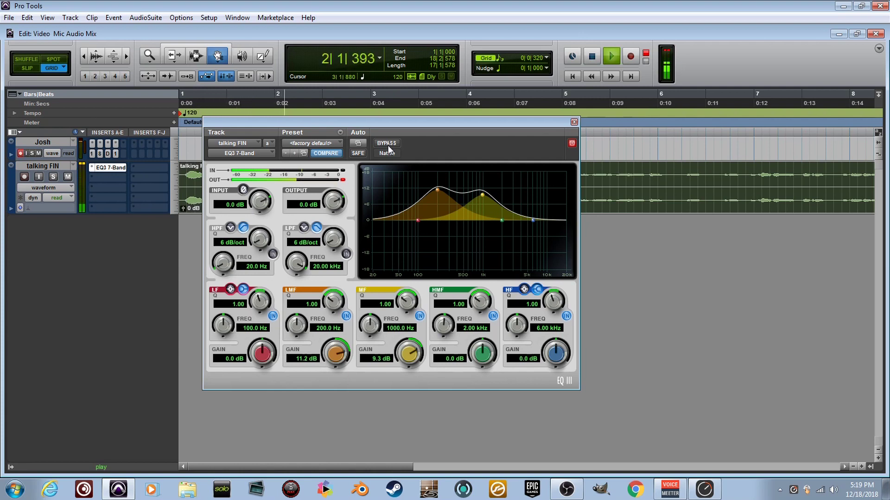
{"action": "left_click", "coordinate": [388, 146]}
{"action": "left_click", "coordinate": [388, 146]}
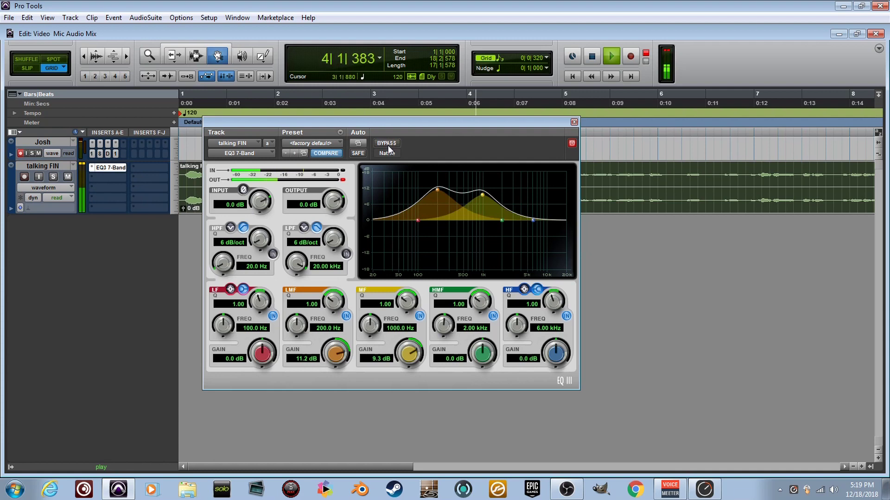
- With the EQ bypassed, set HMF gain to 18.0 dB and LMF gain to 4.9 dB, compare by toggling bypass, and stop playback with the EQ active
{"action": "left_click", "coordinate": [388, 146]}
{"action": "left_click_drag", "start_coordinate": [482, 355], "coordinate": [487, 302]}
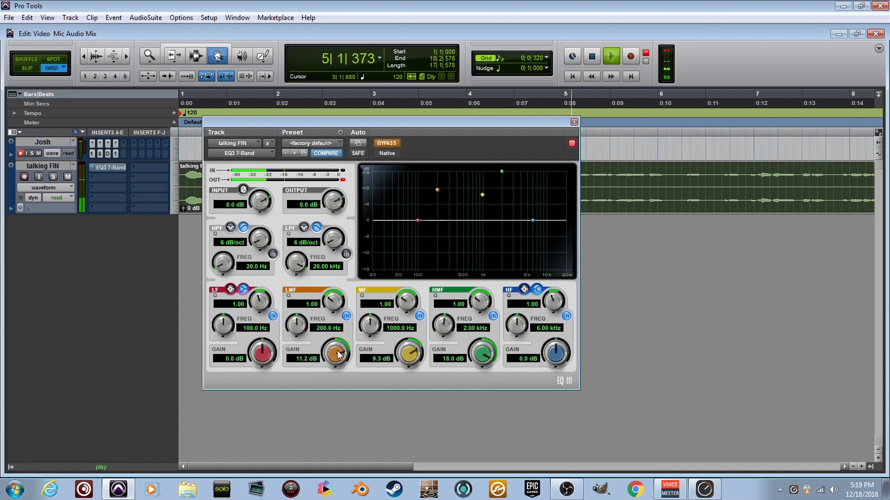
{"action": "left_click_drag", "start_coordinate": [339, 354], "coordinate": [342, 377]}
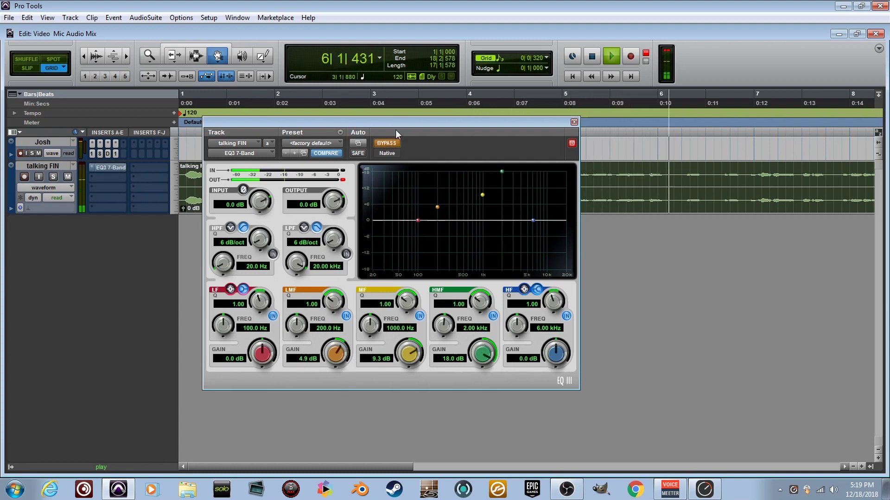
{"action": "left_click", "coordinate": [381, 145]}
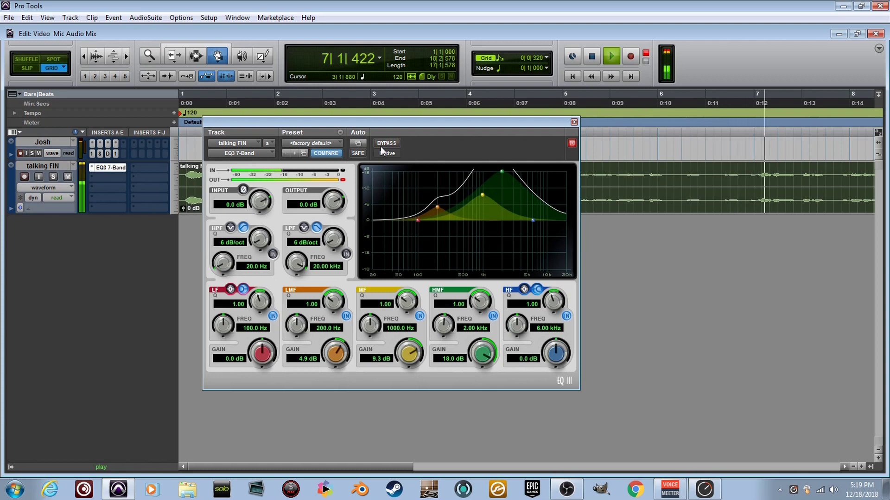
{"action": "left_click", "coordinate": [380, 147]}
{"action": "key", "text": "space"}
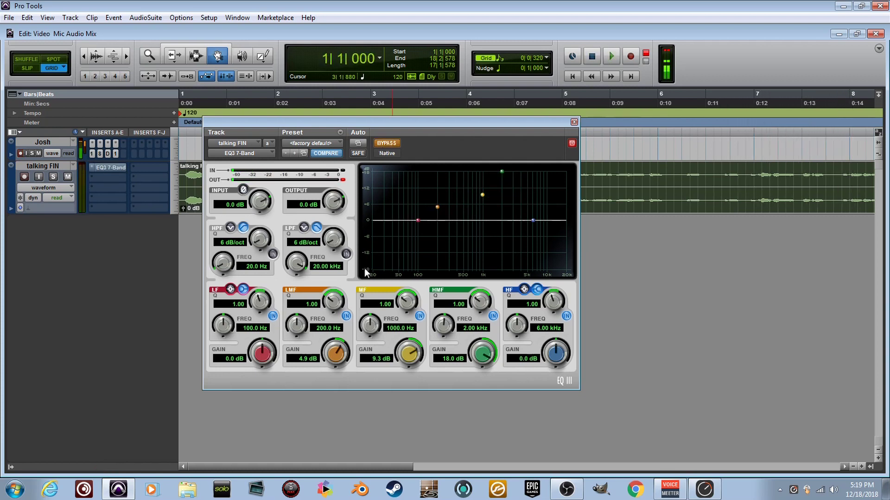
{"action": "left_click", "coordinate": [378, 144]}
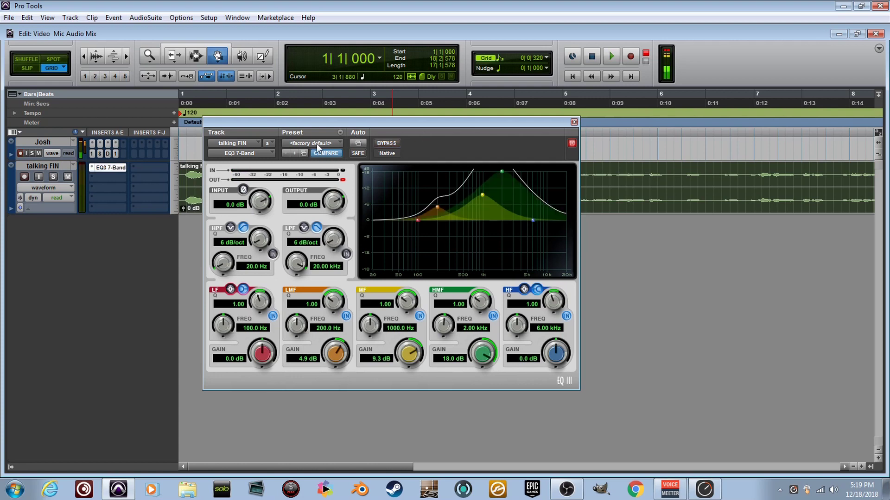
- Restore the factory default preset and try both filters, leaving only the LPF switched on
{"action": "left_click", "coordinate": [318, 147]}
{"action": "left_click", "coordinate": [362, 388]}
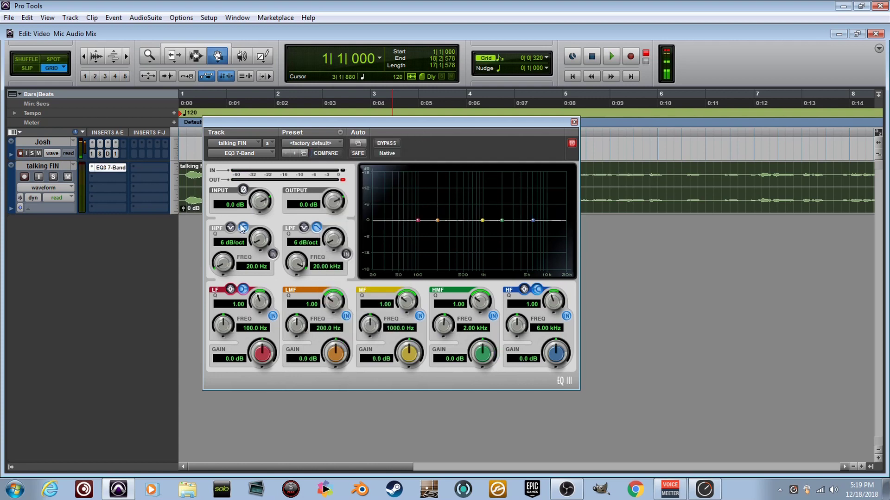
{"action": "left_click", "coordinate": [273, 254]}
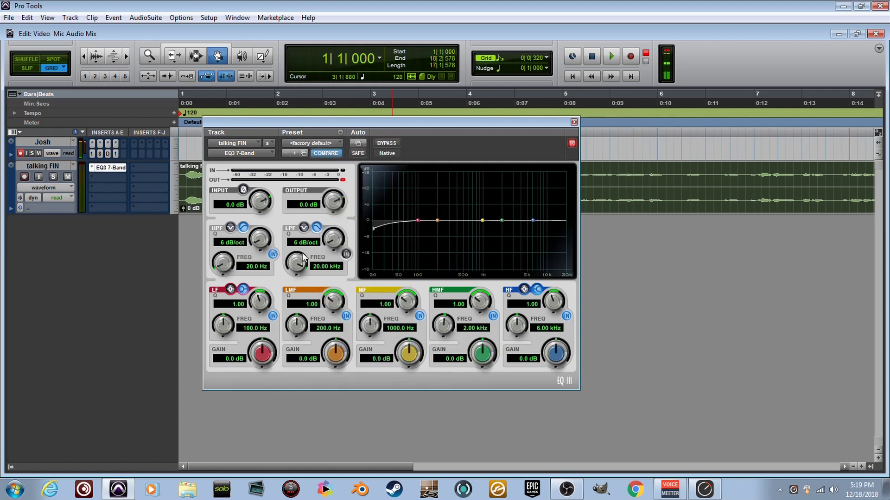
{"action": "left_click", "coordinate": [346, 254]}
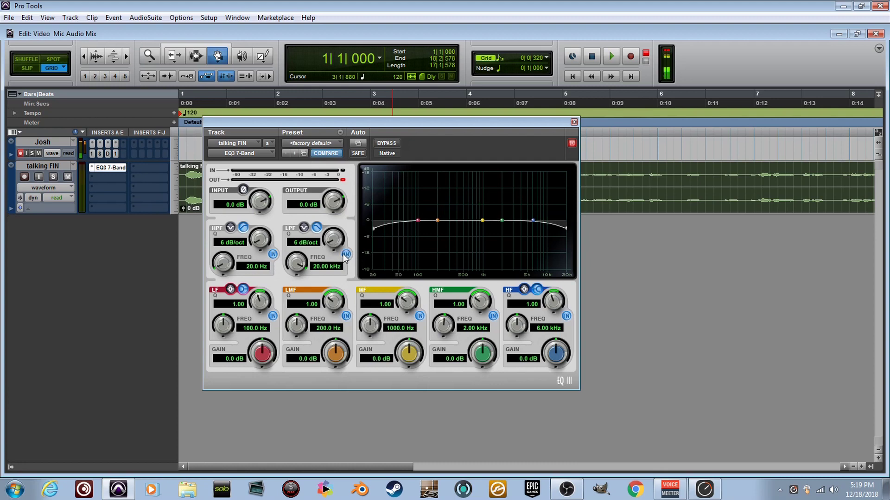
{"action": "left_click", "coordinate": [273, 254]}
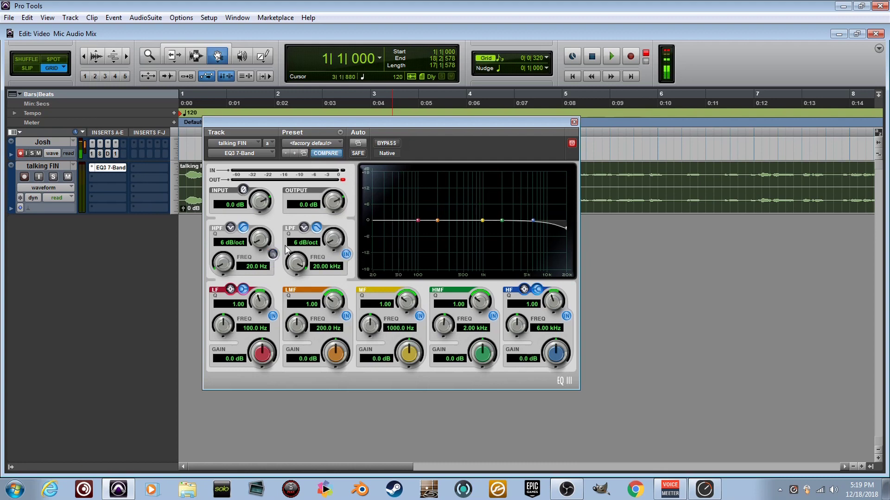
- Lower the LPF frequency to 917 Hz, set its slope to 24 dB/oct, and raise the frequency to 15.09 kHz
{"action": "left_click_drag", "start_coordinate": [300, 261], "coordinate": [308, 407]}
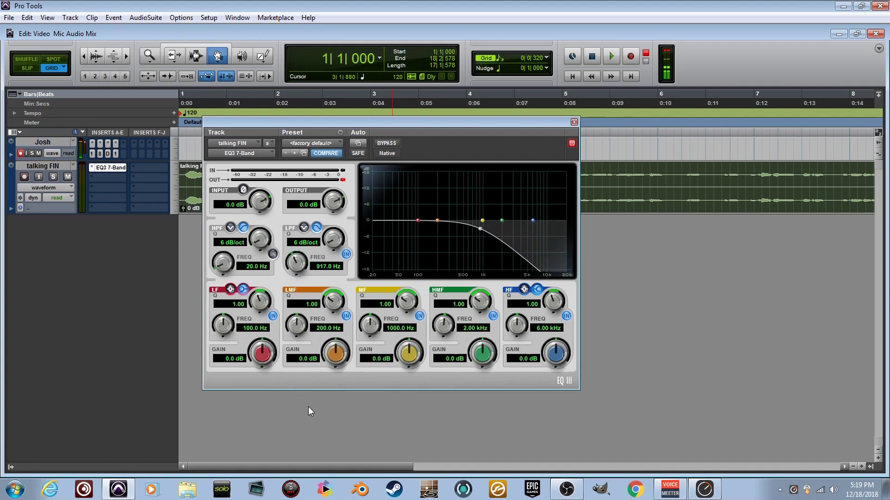
{"action": "scroll", "coordinate": [335, 235], "scroll_direction": "up", "scroll_amount": 3}
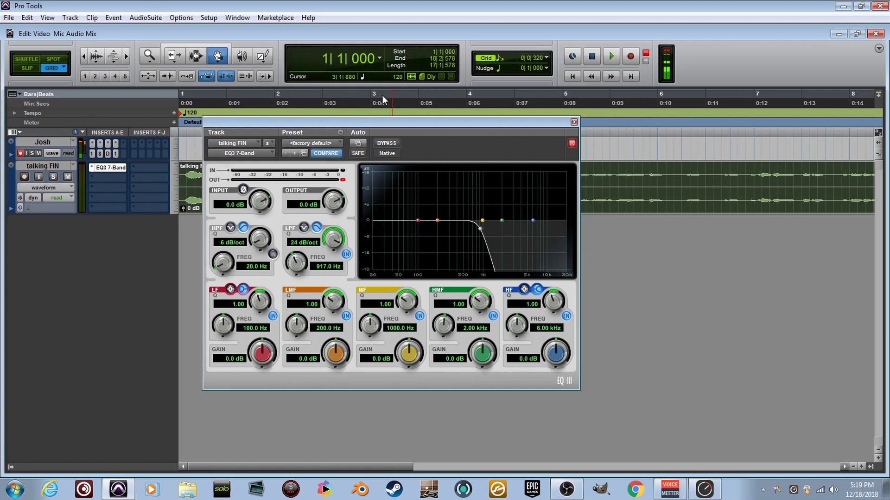
{"action": "left_click_drag", "start_coordinate": [290, 270], "coordinate": [296, 213]}
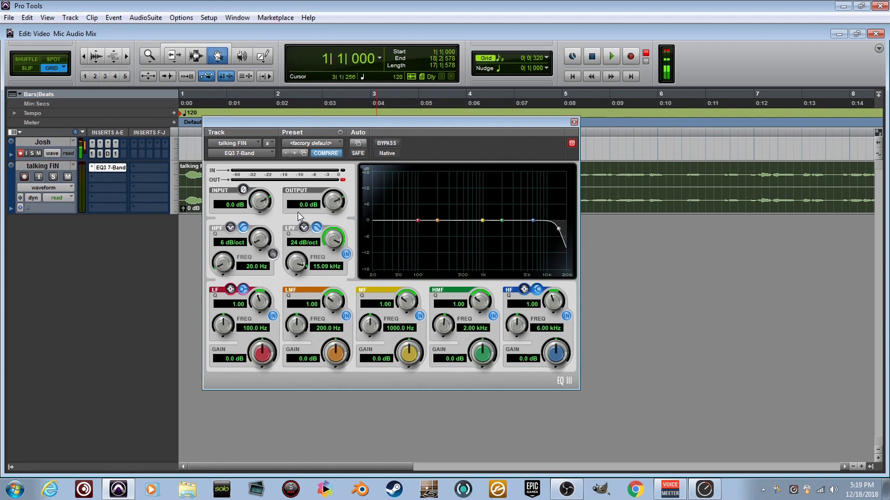
- Sweep the LPF frequency down to 120 Hz while the recording plays, and stop playback
{"action": "key", "text": "space"}
{"action": "left_click_drag", "start_coordinate": [297, 212], "coordinate": [307, 484]}
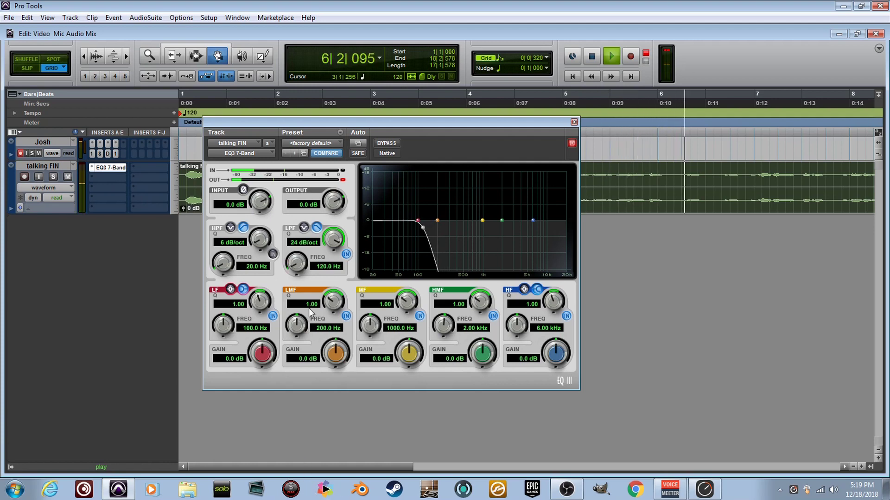
{"action": "key", "text": "space"}
- Return the LPF to 20.00 kHz, switch it off, and switch the HPF on
{"action": "left_click_drag", "start_coordinate": [303, 266], "coordinate": [306, 121]}
{"action": "left_click", "coordinate": [346, 254]}
{"action": "left_click", "coordinate": [273, 255]}
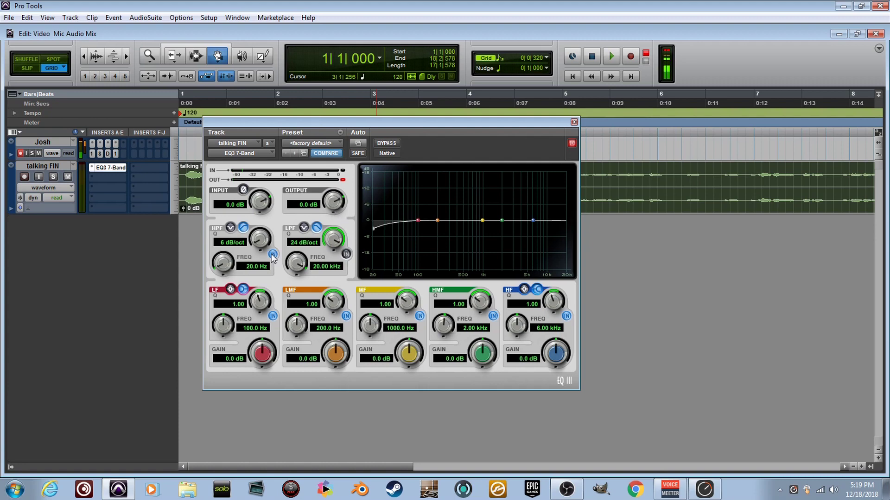
- Set the HPF slope to 24 dB/oct and sweep its frequency up to 6.99 kHz during playback
{"action": "left_click_drag", "start_coordinate": [252, 243], "coordinate": [261, 104]}
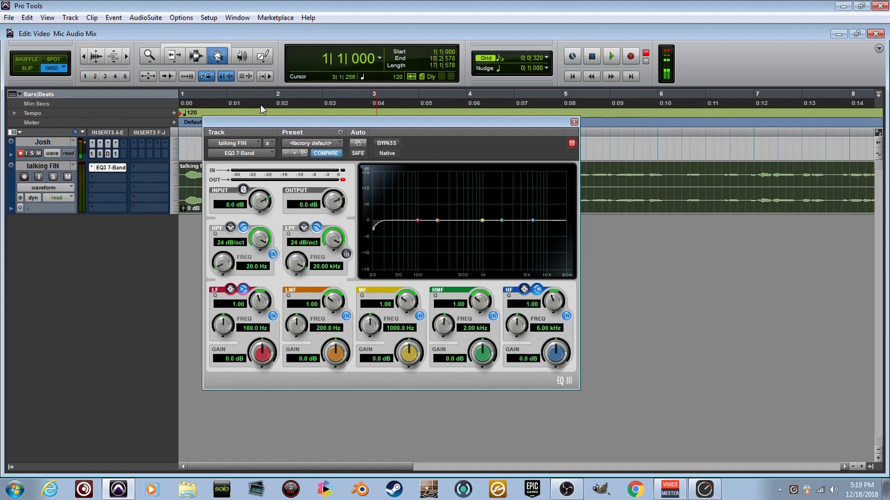
{"action": "mouse_move", "coordinate": [217, 269]}
{"action": "left_mouse_down"}
{"action": "mouse_move", "coordinate": [237, 208]}
{"action": "mouse_move", "coordinate": [227, 277]}
{"action": "left_mouse_up"}
{"action": "key", "text": "space"}
{"action": "left_click_drag", "start_coordinate": [227, 277], "coordinate": [266, 209]}
{"action": "key", "text": "space"}
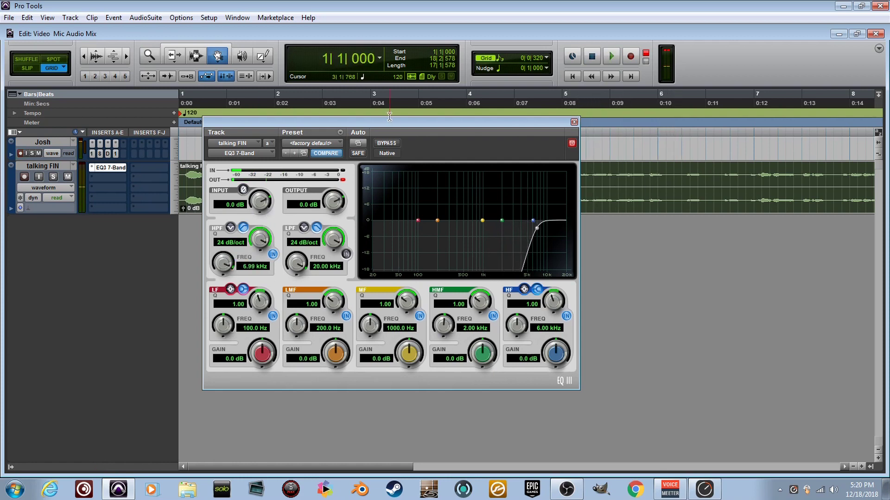
- Reset the EQ to the factory default and load the Crisp Snare 2 preset from the Snare category
{"action": "left_click", "coordinate": [336, 144]}
{"action": "left_click", "coordinate": [393, 330]}
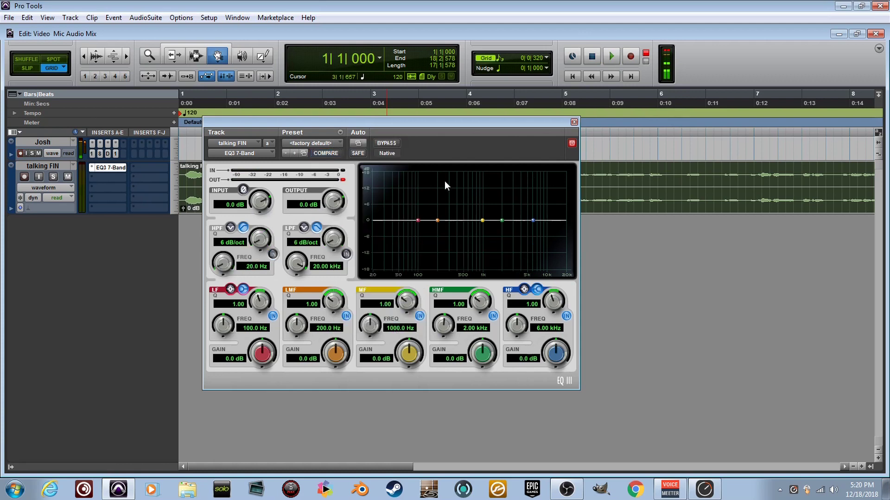
{"action": "left_click", "coordinate": [329, 144]}
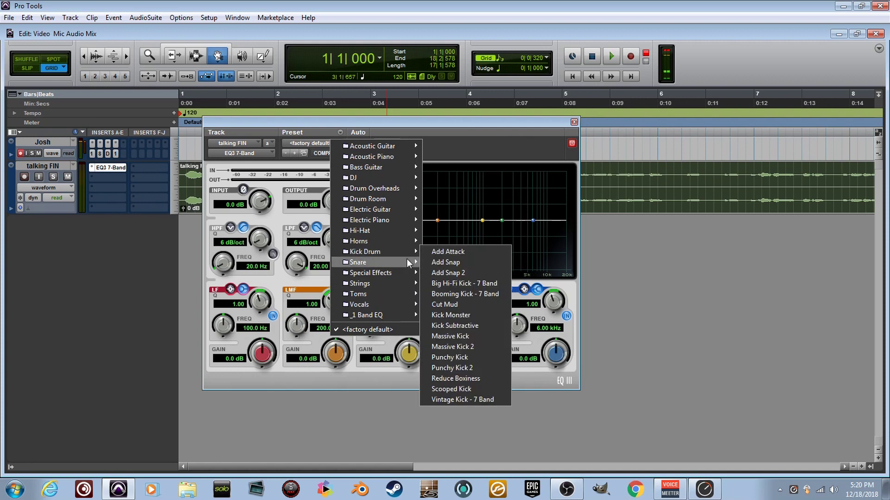
{"action": "mouse_move", "coordinate": [399, 261]}
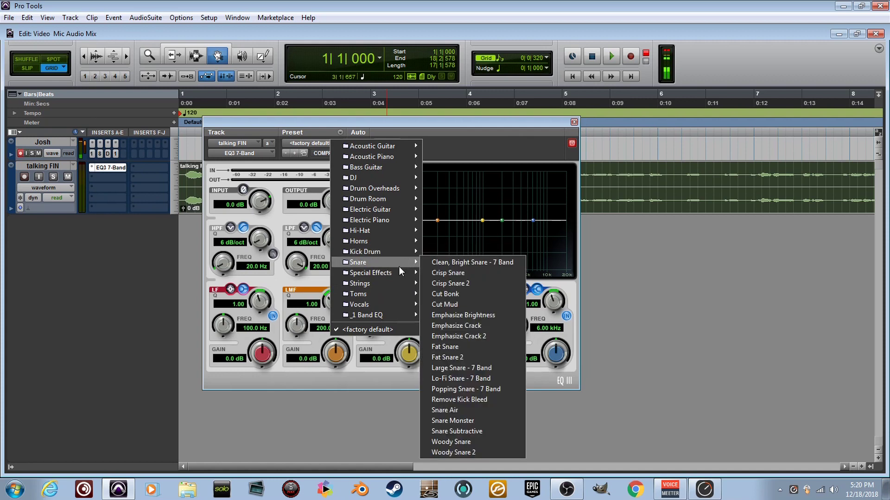
{"action": "left_click", "coordinate": [454, 283]}
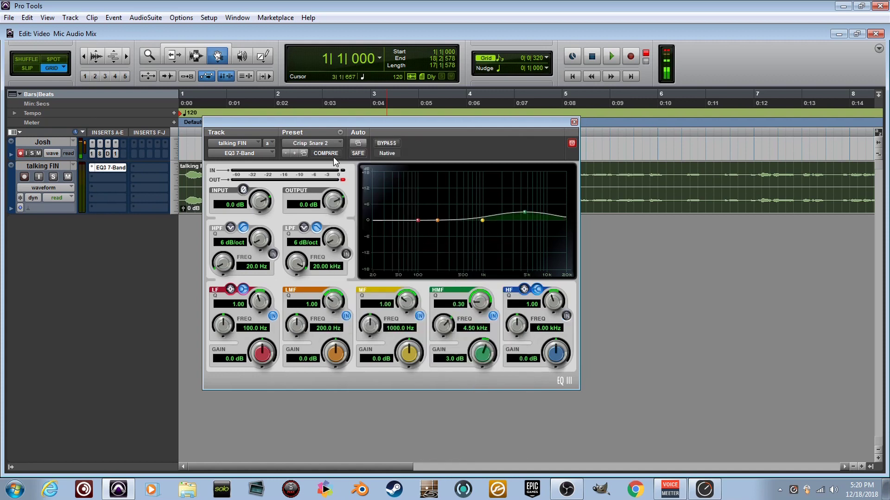
- Load the Add Texture preset from the Hi-Hat category
{"action": "left_click", "coordinate": [337, 144]}
{"action": "mouse_move", "coordinate": [407, 230]}
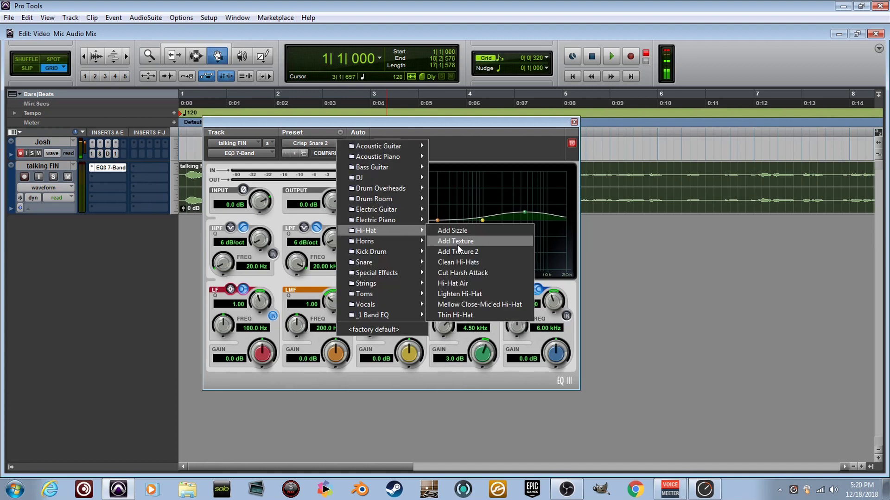
{"action": "left_click", "coordinate": [458, 245]}
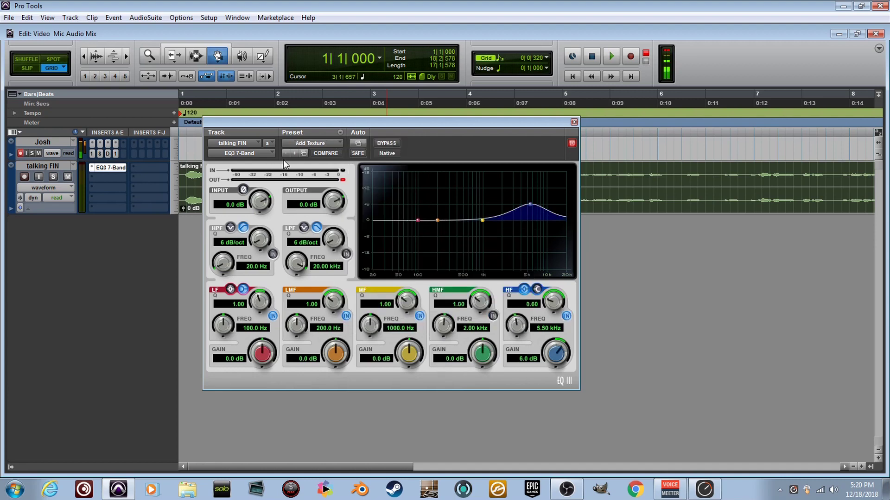
- Play the recording and load the Just One Mic - 7 Band preset from the Drum Overheads category
{"action": "key", "text": "space"}
{"action": "left_click", "coordinate": [325, 144]}
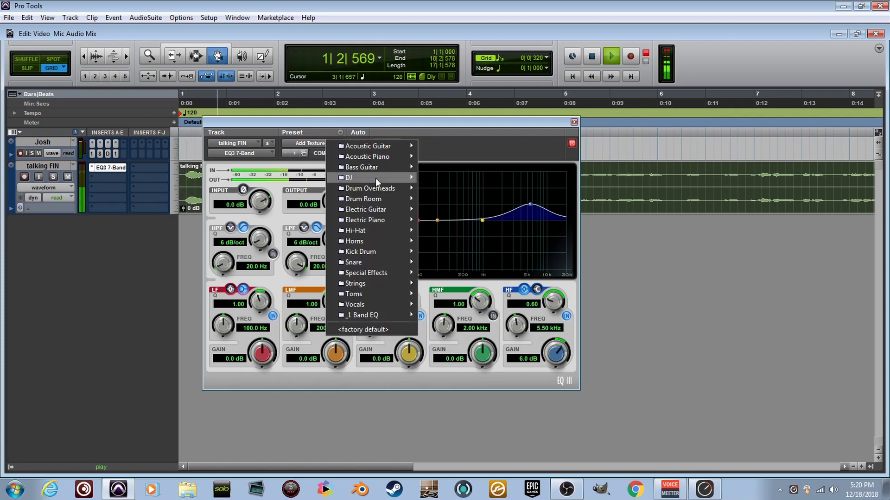
{"action": "mouse_move", "coordinate": [370, 188]}
{"action": "left_click", "coordinate": [486, 241]}
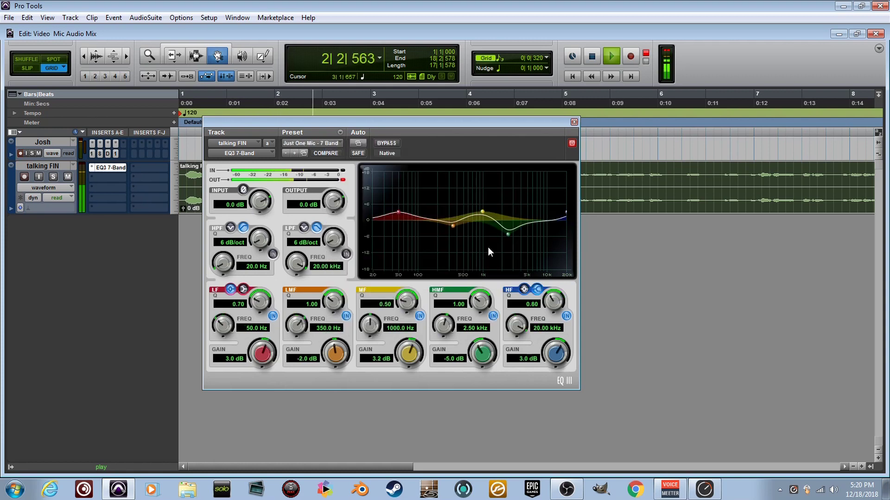
- Load the Drum Overhead preset from the Drum Overheads category while the recording plays
{"action": "left_click", "coordinate": [332, 145]}
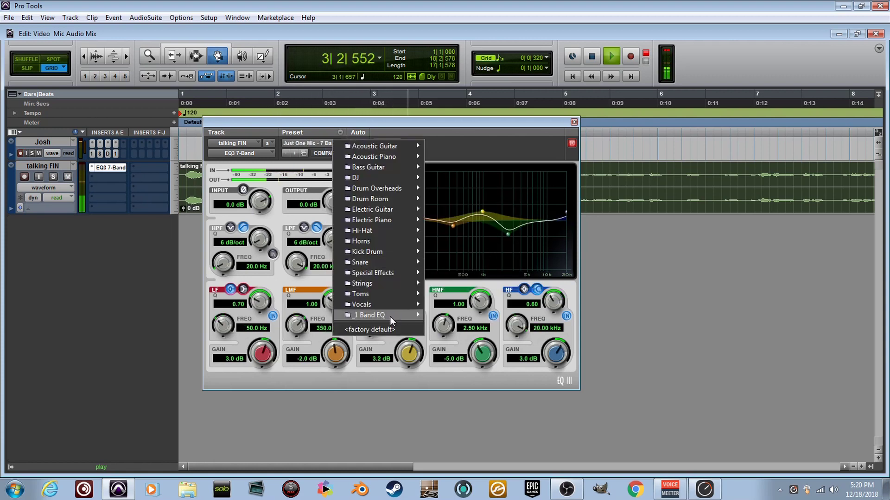
{"action": "mouse_move", "coordinate": [399, 191]}
{"action": "left_click", "coordinate": [505, 231]}
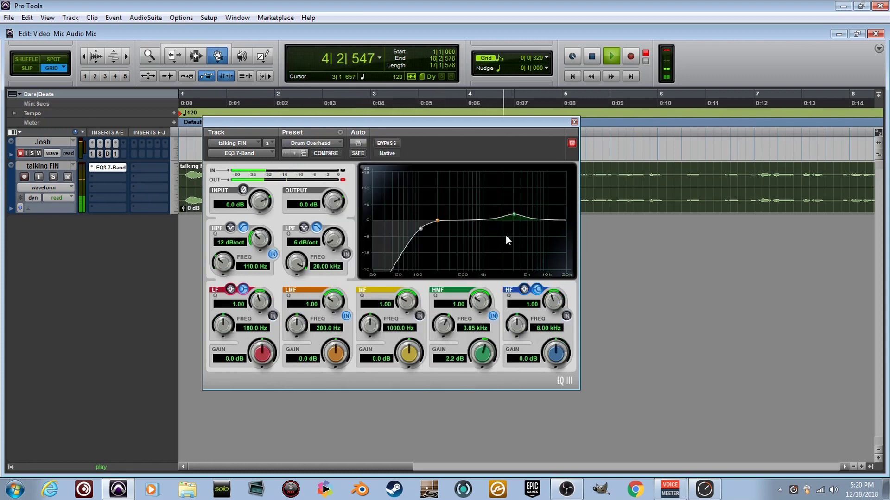
- Load the Add Dimension preset from the Acoustic Guitar category and the Add Air preset from the Vocals category while the recording plays
{"action": "left_click", "coordinate": [322, 145]}
{"action": "mouse_move", "coordinate": [393, 145]}
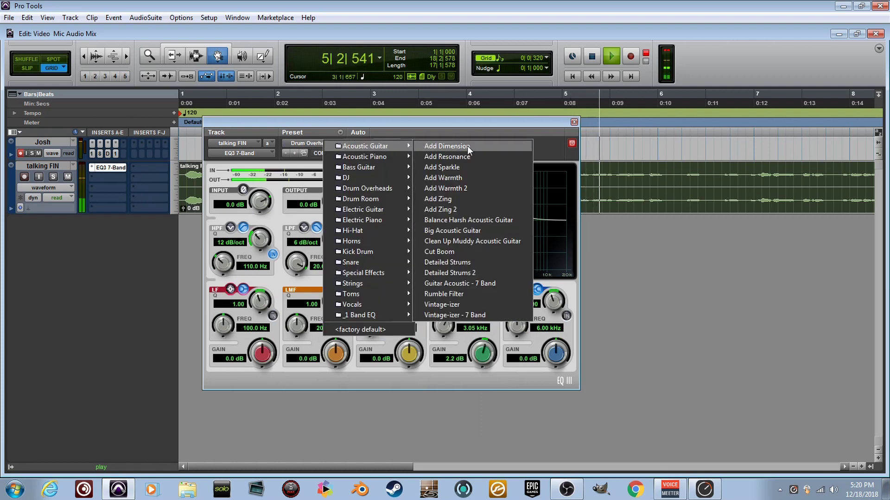
{"action": "left_click", "coordinate": [467, 146]}
{"action": "left_click", "coordinate": [332, 148]}
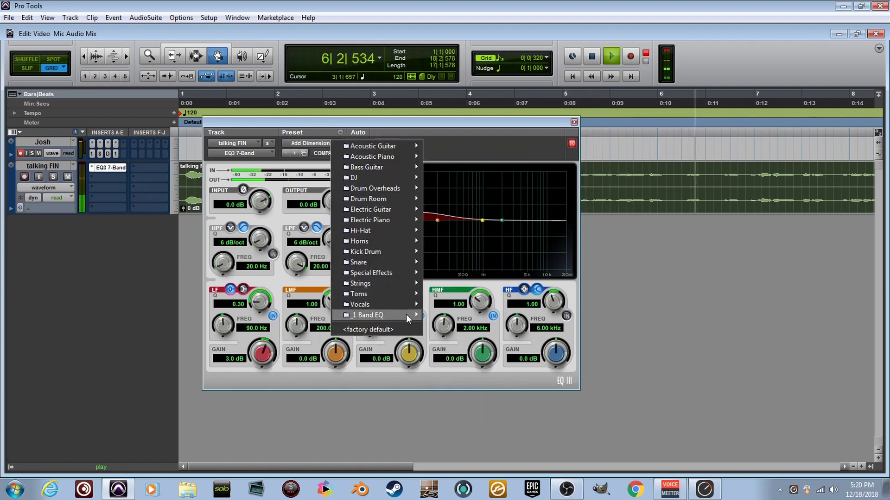
{"action": "mouse_move", "coordinate": [407, 304]}
{"action": "left_click", "coordinate": [466, 304]}
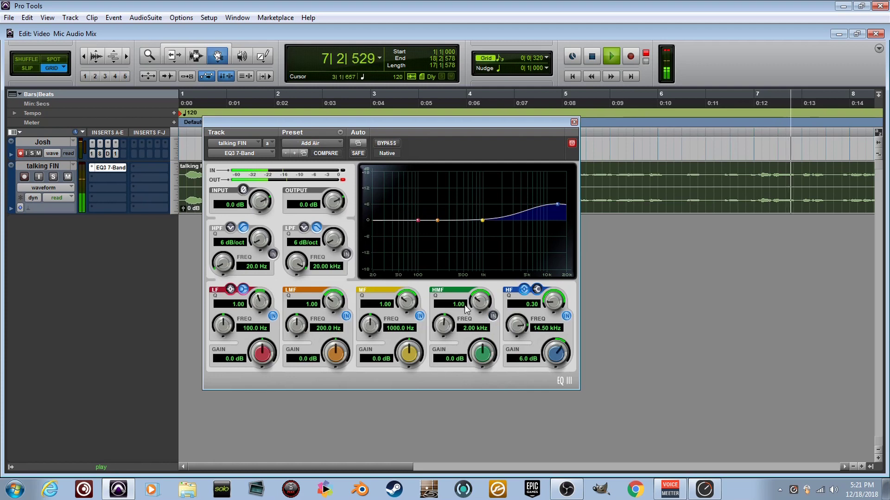
- Load the Telephone 2 - 7 Band preset from the Special Effects category during playback
{"action": "left_click", "coordinate": [321, 146]}
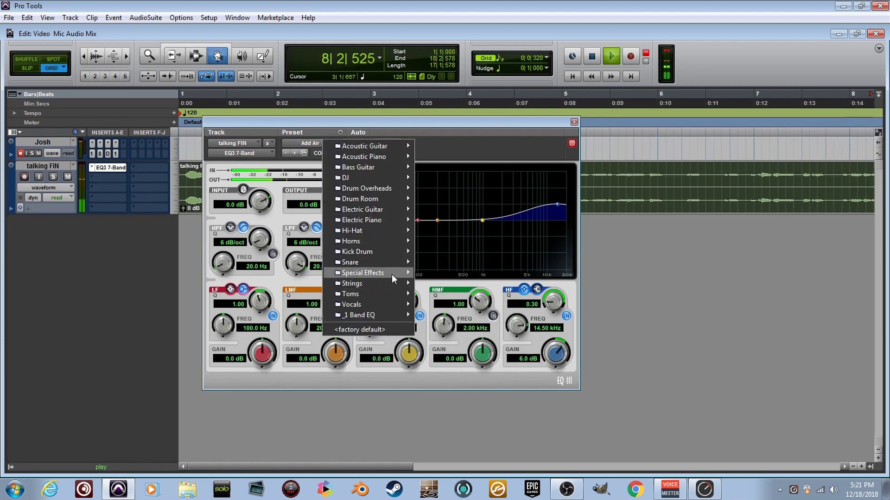
{"action": "mouse_move", "coordinate": [391, 273]}
{"action": "left_click", "coordinate": [477, 357]}
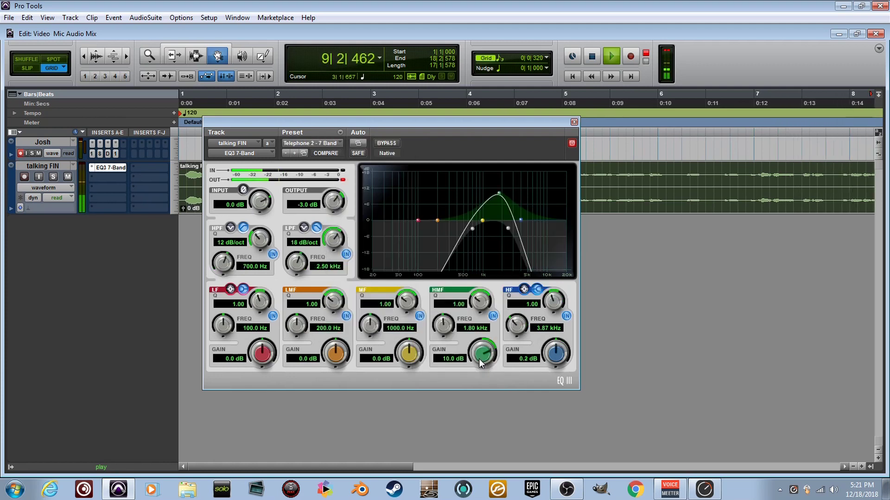
- Load the Cell Phone - 7 Band preset from the Special Effects category
{"action": "left_click", "coordinate": [338, 143]}
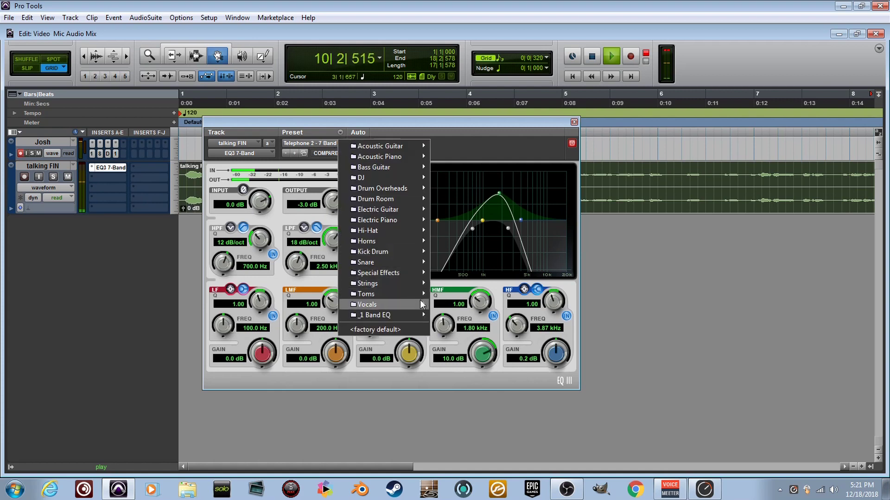
{"action": "mouse_move", "coordinate": [408, 273]}
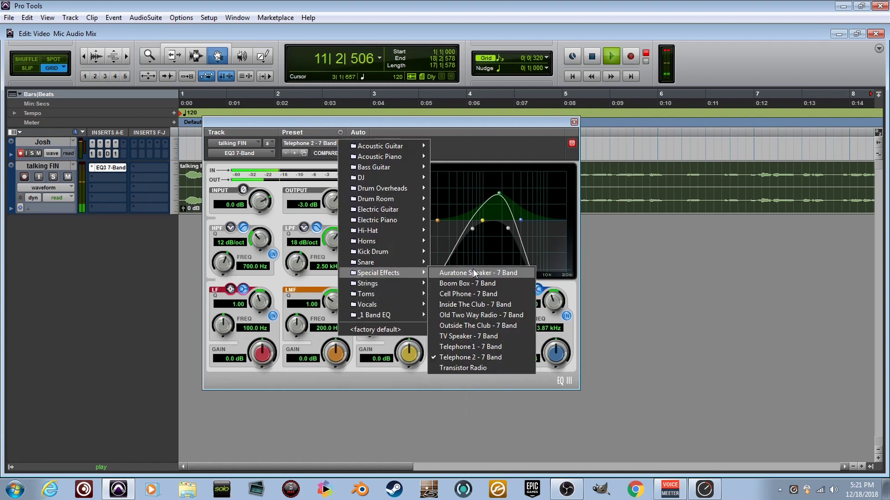
{"action": "left_click", "coordinate": [499, 292]}
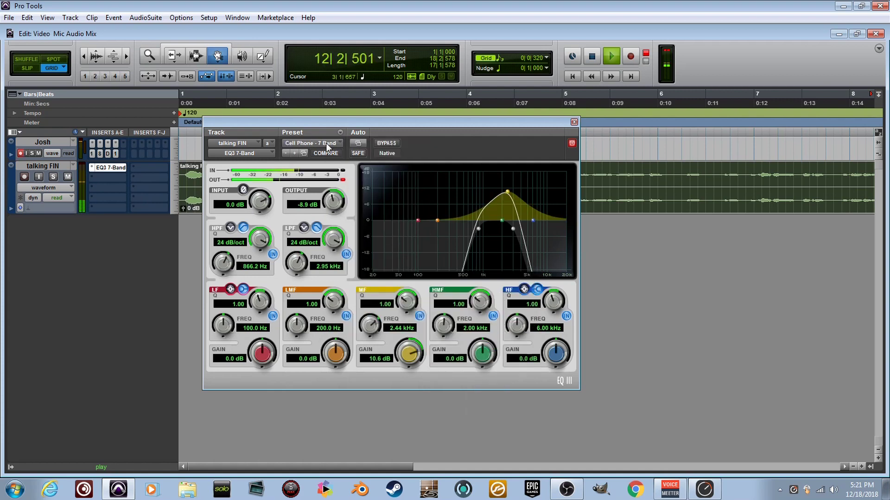
- Stop playback of the recording and close the EQ3 7-Band plug-in window
{"action": "key", "text": "space"}
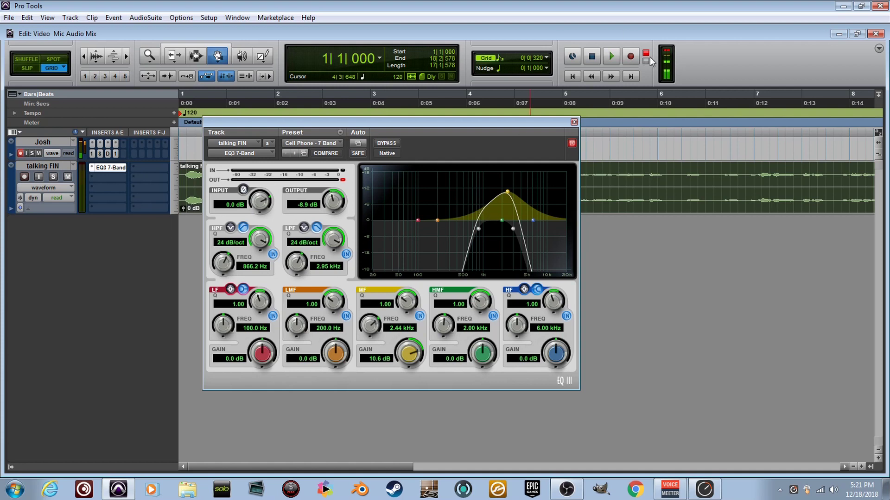
{"action": "left_click", "coordinate": [574, 122]}
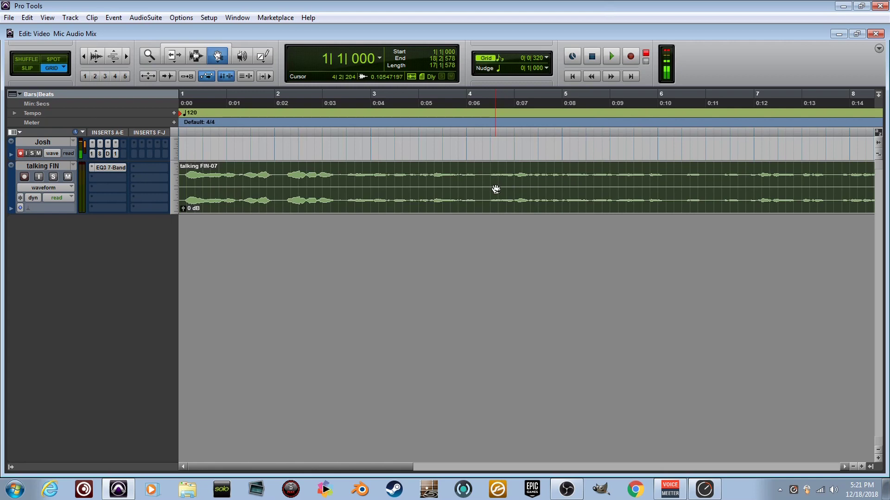